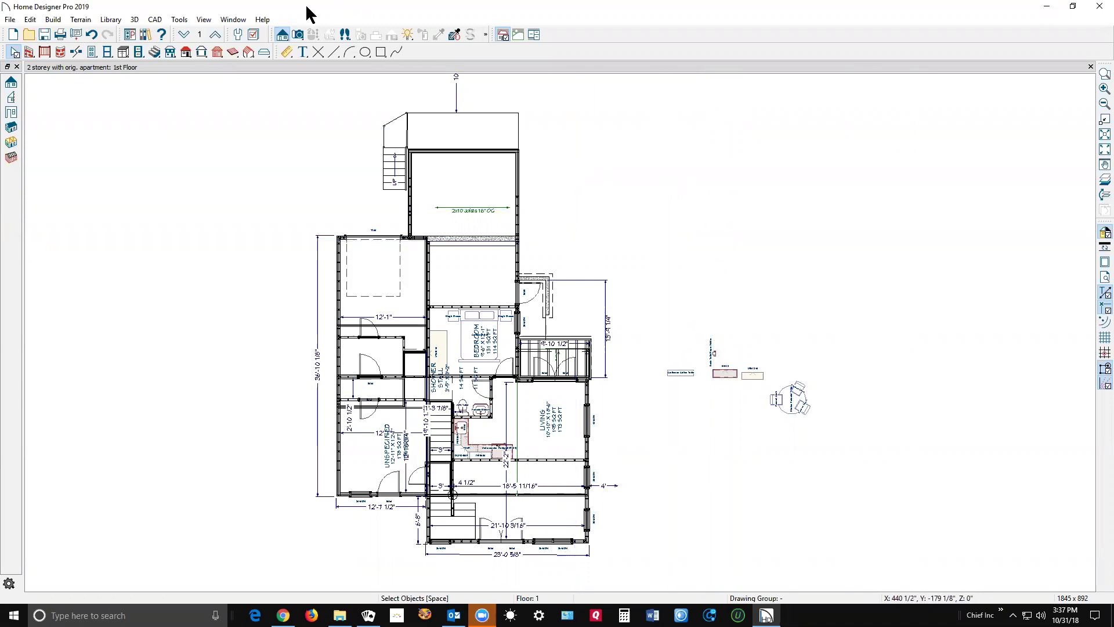
# Launch Home Designer Help (F1) from the Help menu, opening on the Selecting Objects page.
pyautogui.click(262, 21)
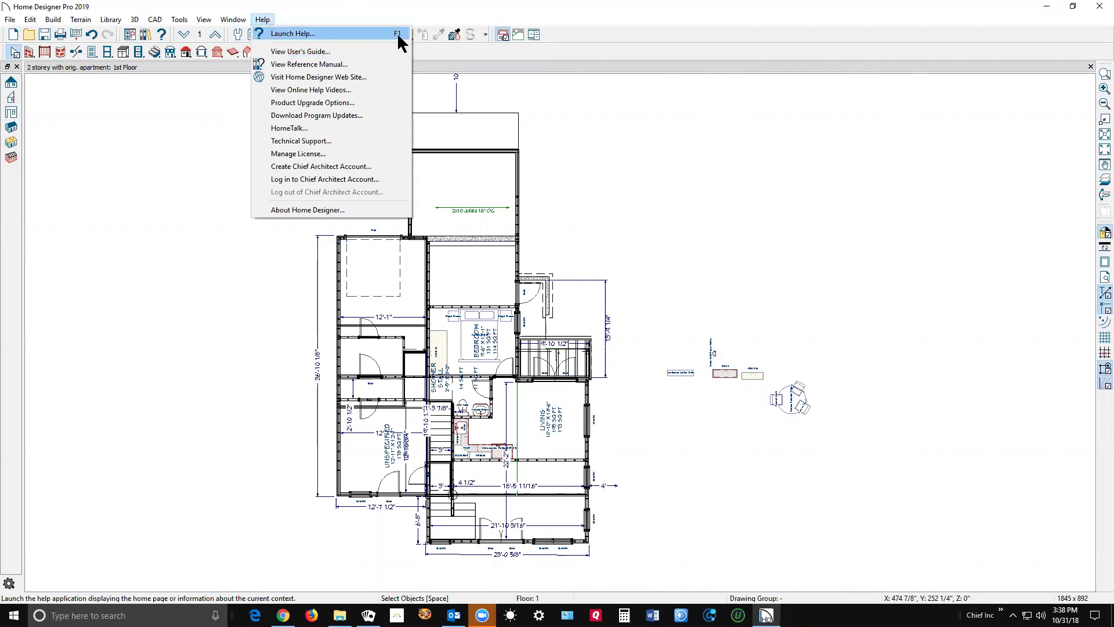
pyautogui.click(348, 34)
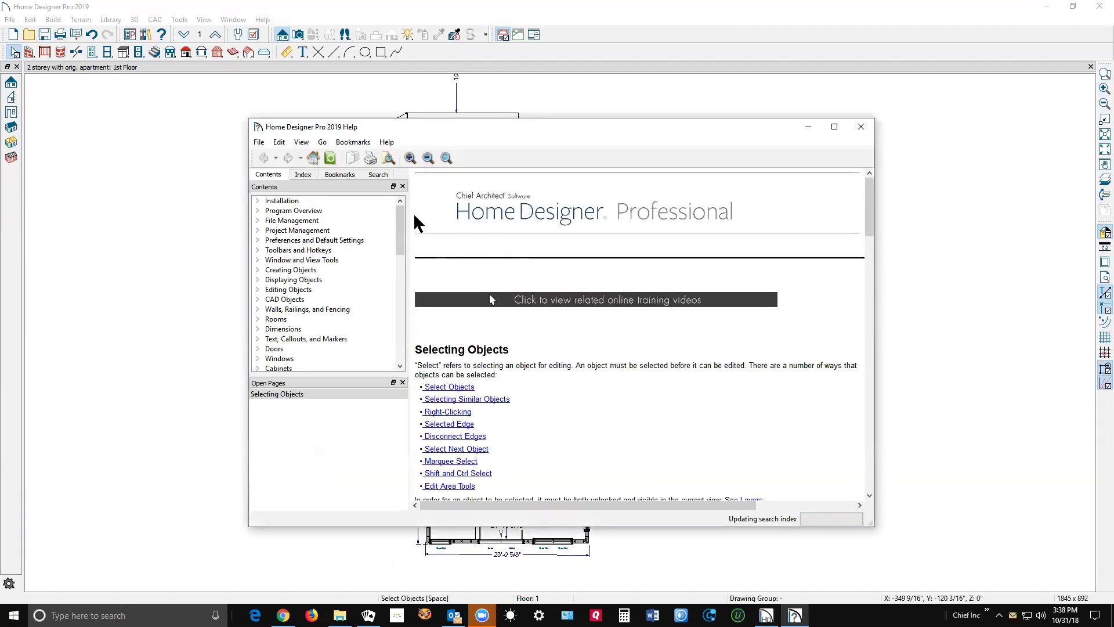
# Search the help for 'Living Area', listing 16 hits including Room Labels.
pyautogui.click(377, 175)
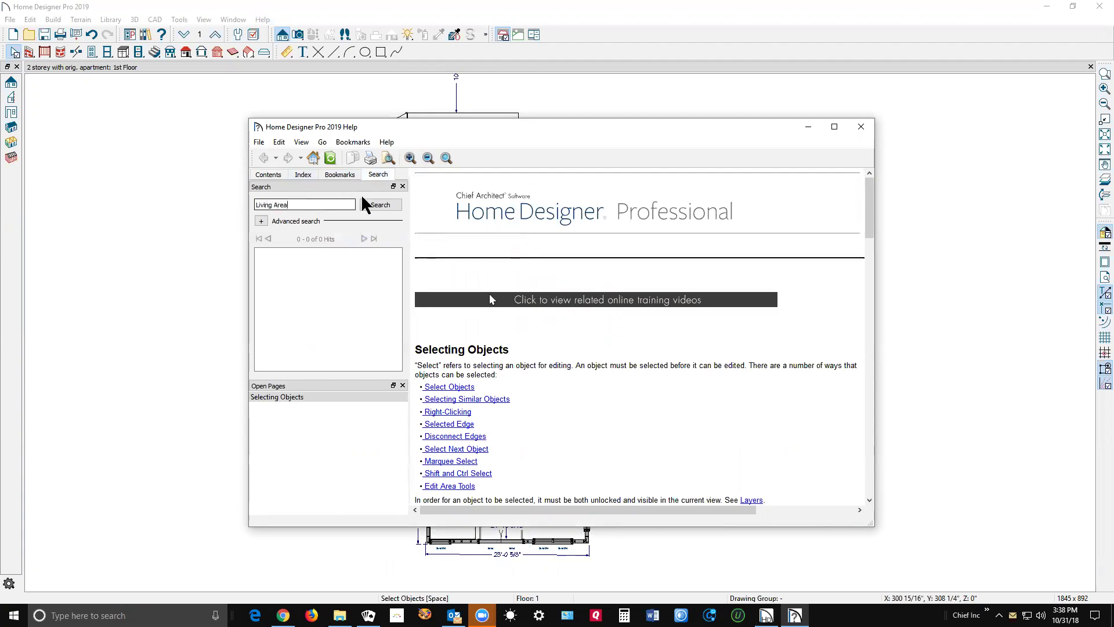
pyautogui.click(379, 206)
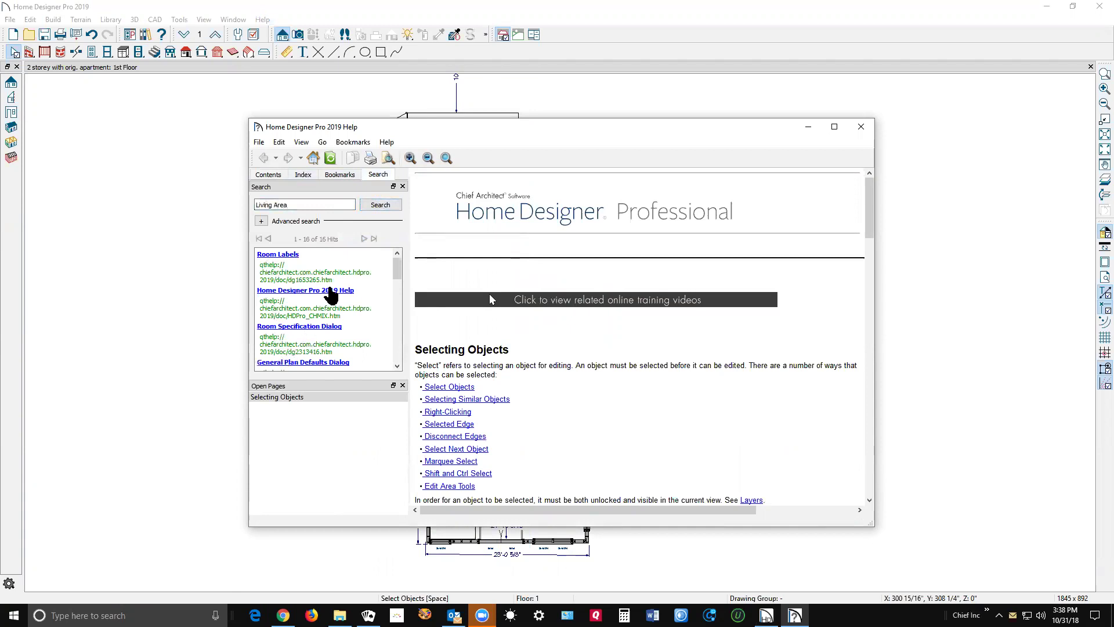
pyautogui.scroll(-10, 325, 297)
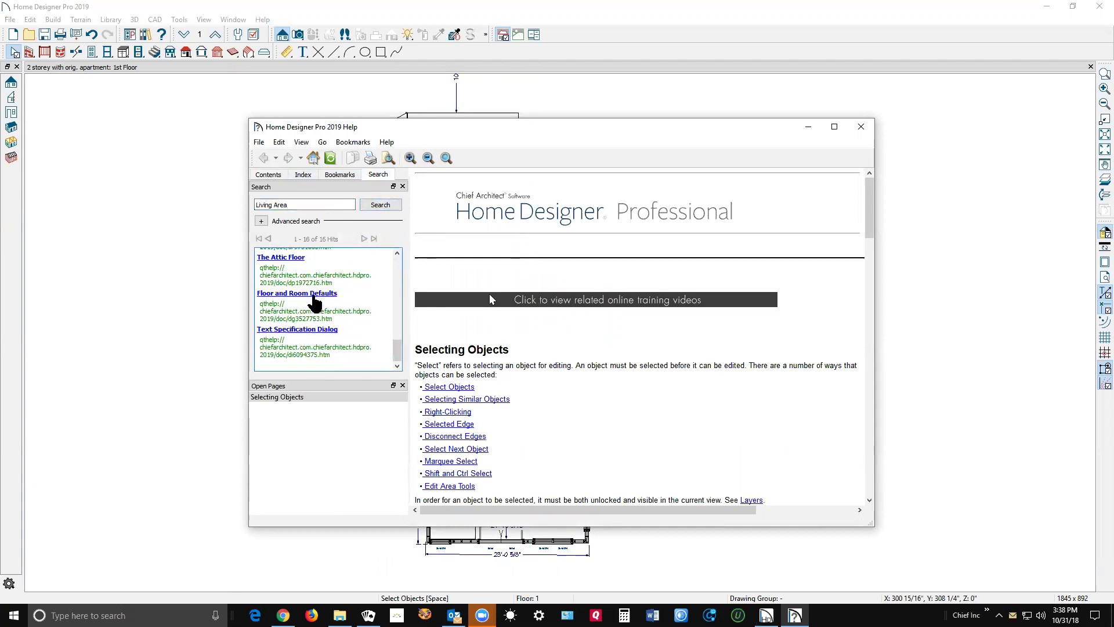
pyautogui.scroll(10, 313, 299)
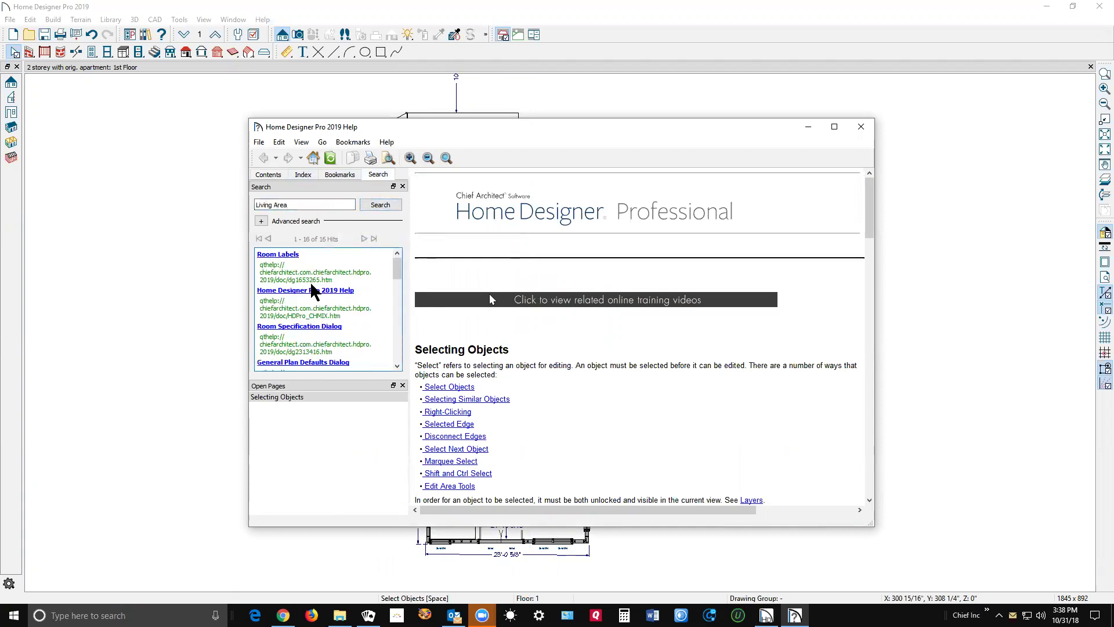
# Read the Room Labels help topic through its Living Area sections, then close Help.
pyautogui.click(279, 256)
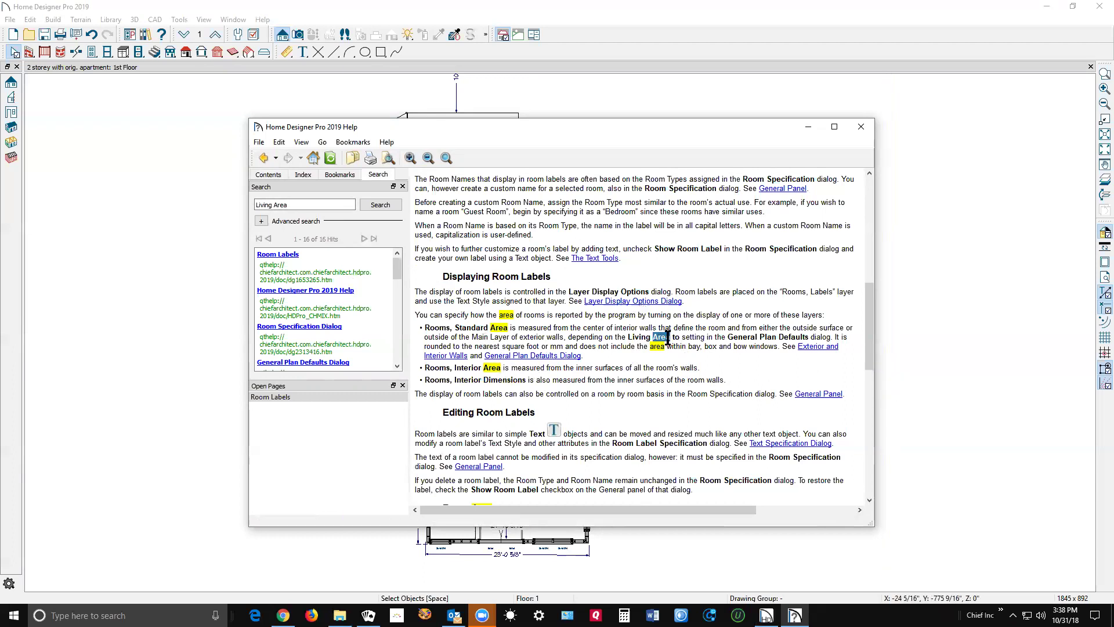
pyautogui.scroll(7, 641, 298)
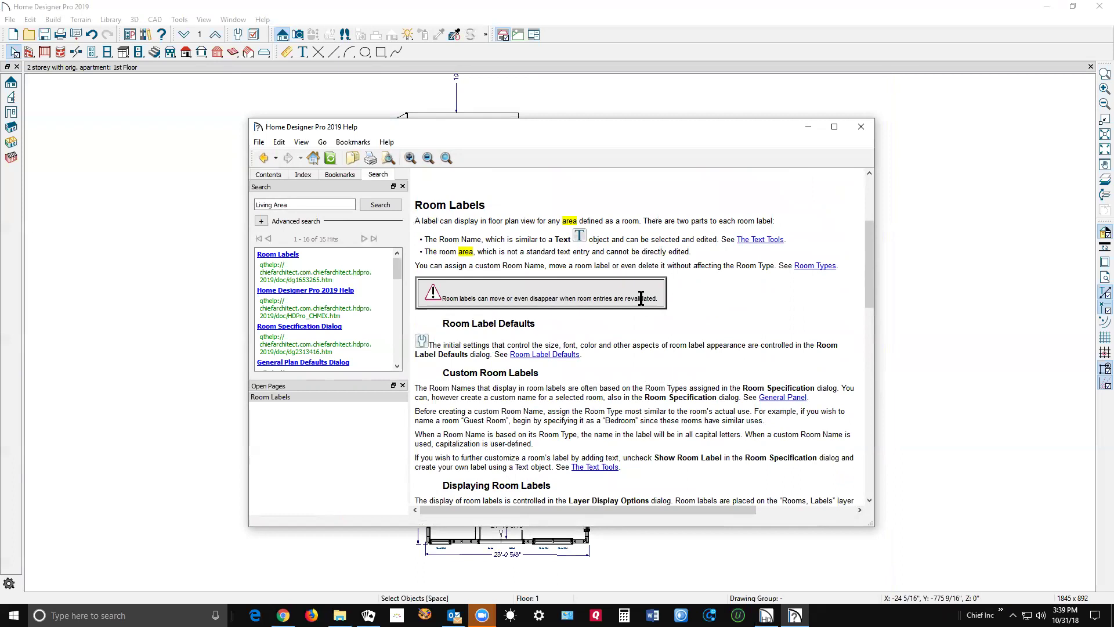
pyautogui.scroll(-8, 641, 299)
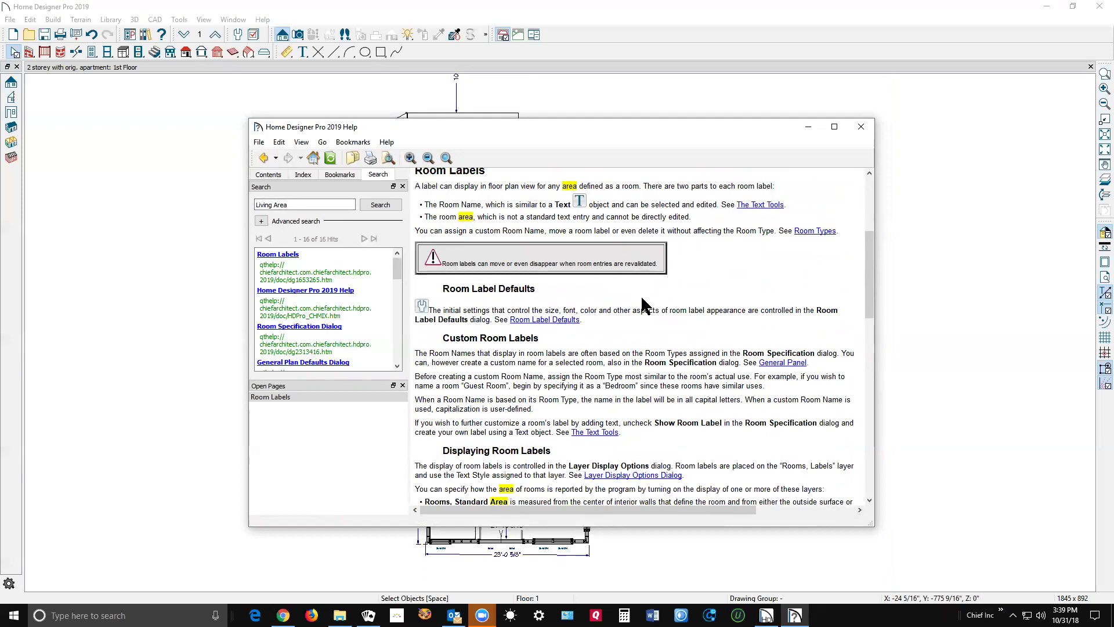
pyautogui.scroll(-5, 641, 298)
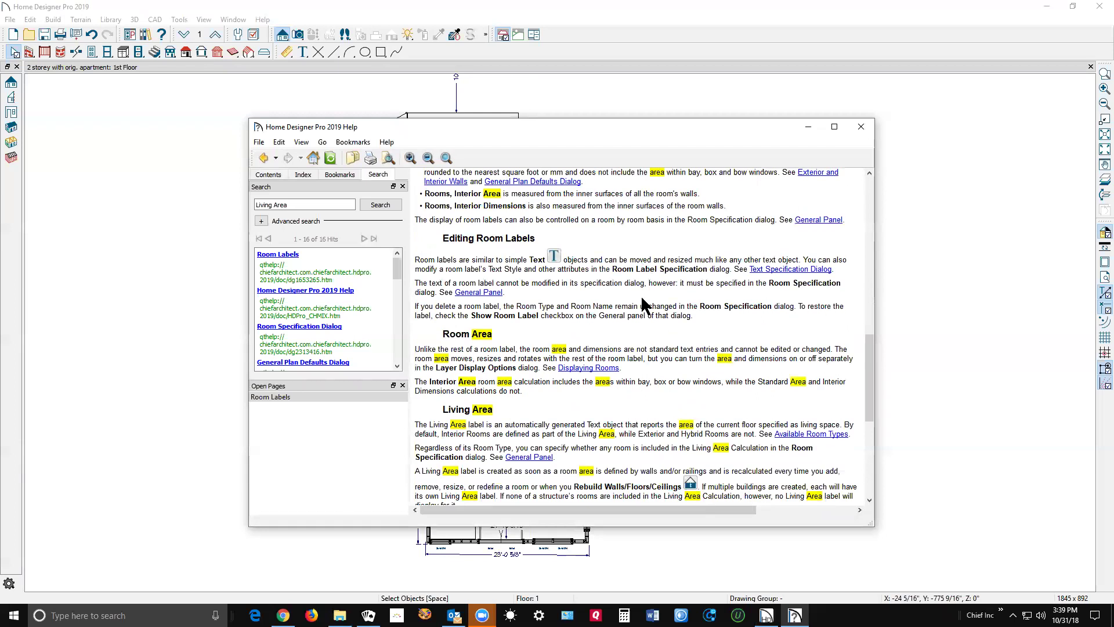
pyautogui.scroll(-1, 641, 299)
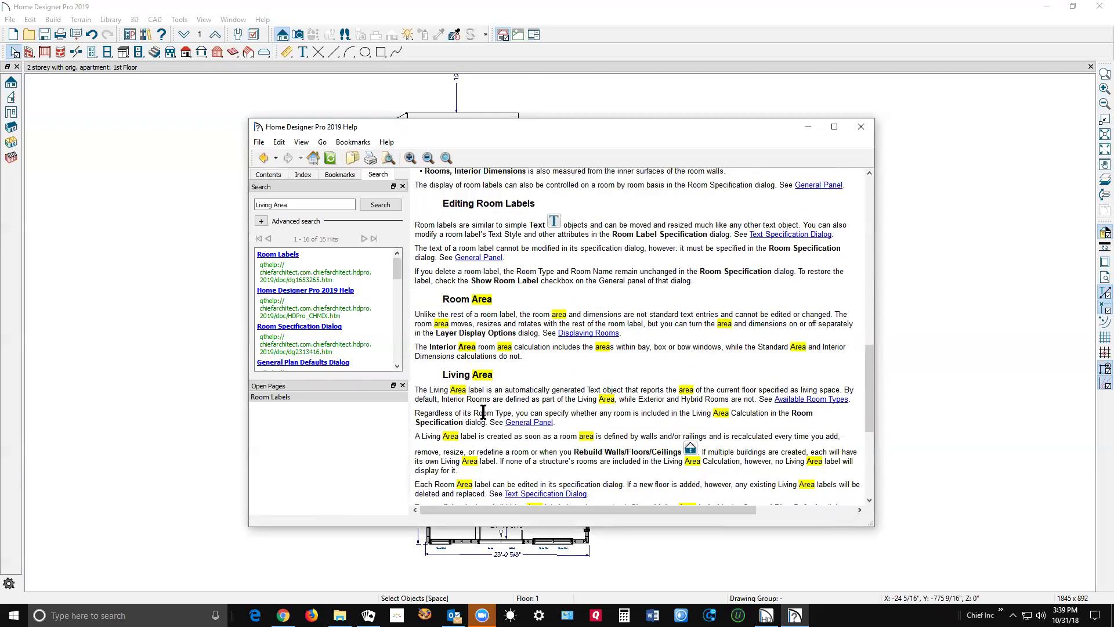
pyautogui.scroll(-1, 487, 374)
pyautogui.scroll(-4, 487, 374)
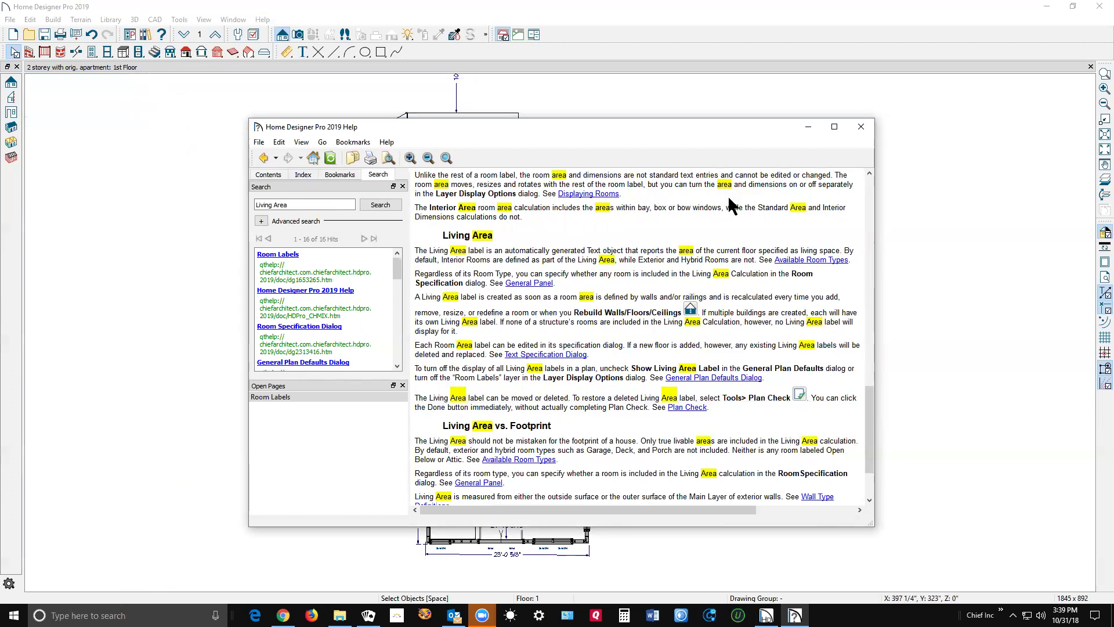
pyautogui.click(861, 127)
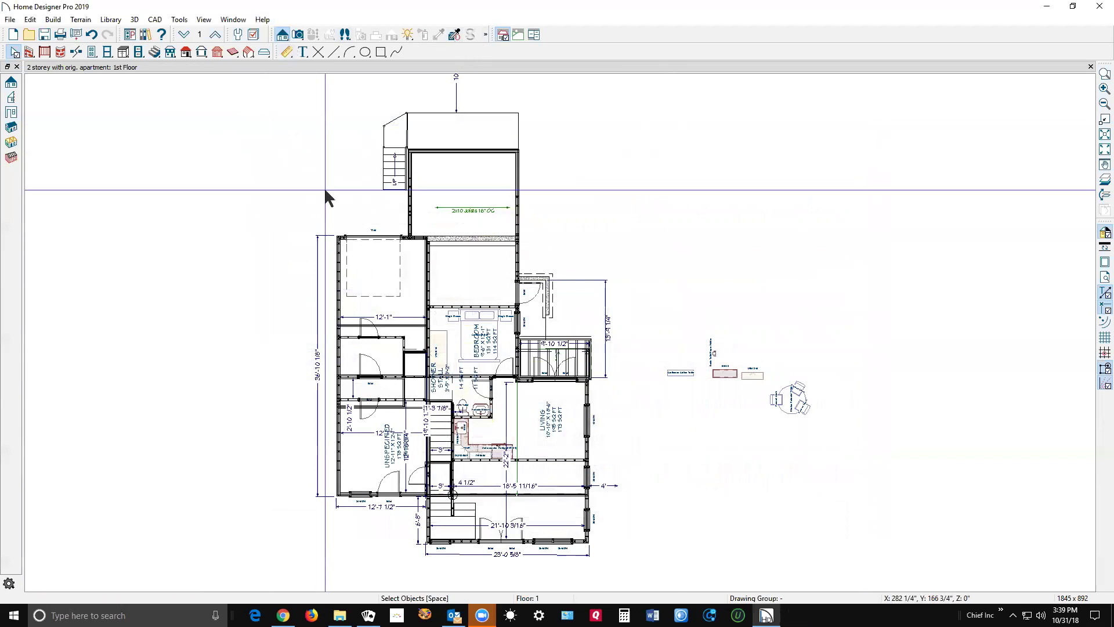
# Hide the Rooms, Rooms Interior Area and Rooms Interior Dimensions layers in Layer Display Options.
pyautogui.click(254, 34)
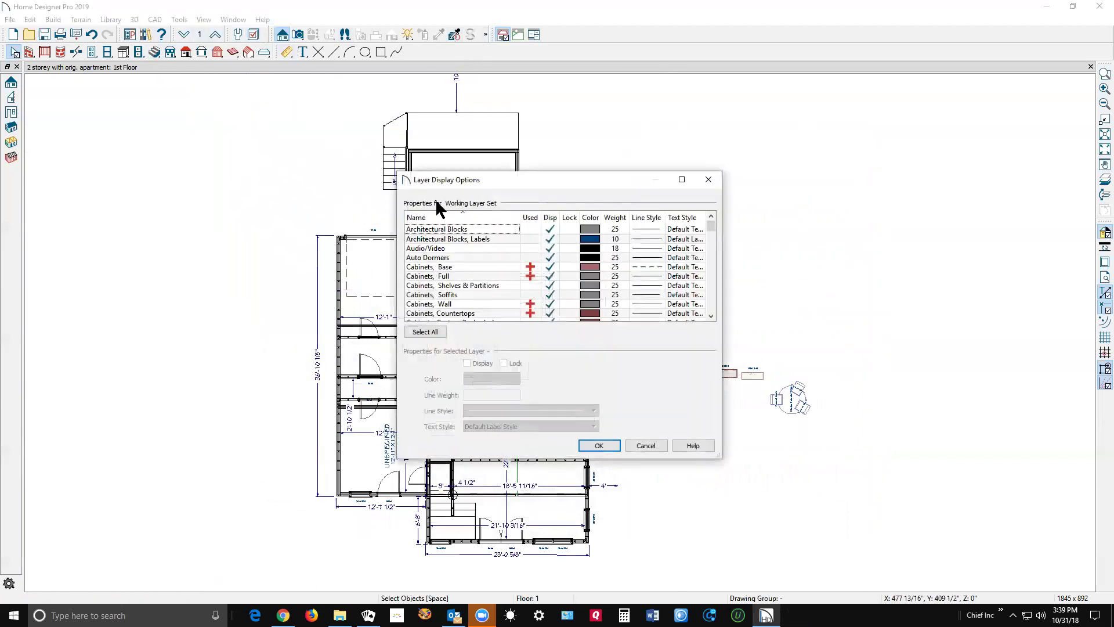
pyautogui.click(482, 258)
pyautogui.write('ro')
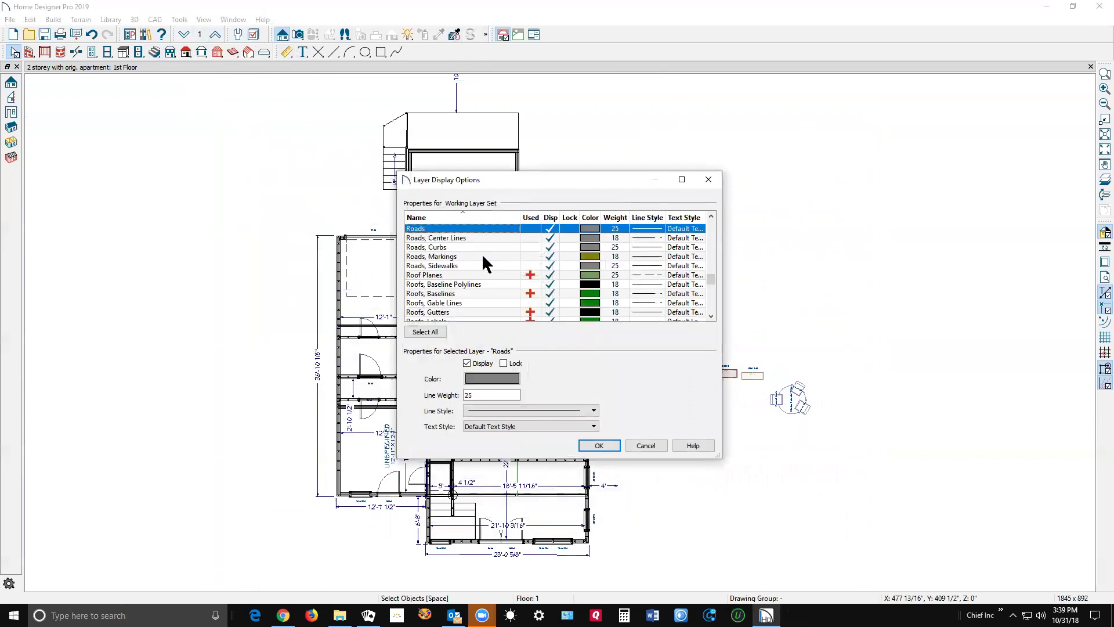
pyautogui.scroll(-5, 481, 260)
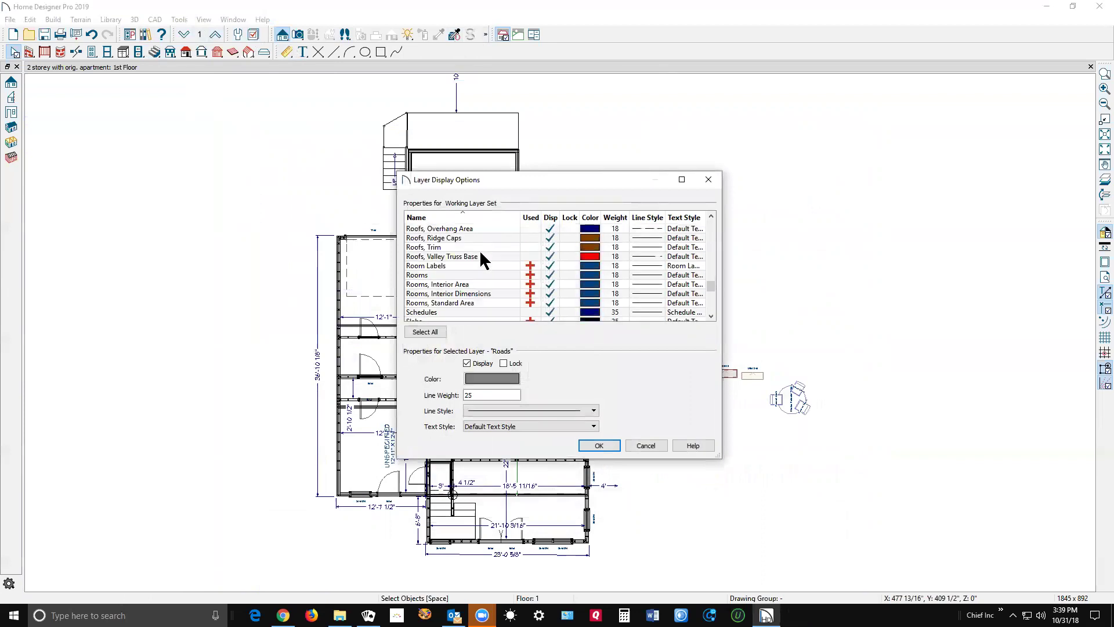
pyautogui.scroll(-1, 484, 272)
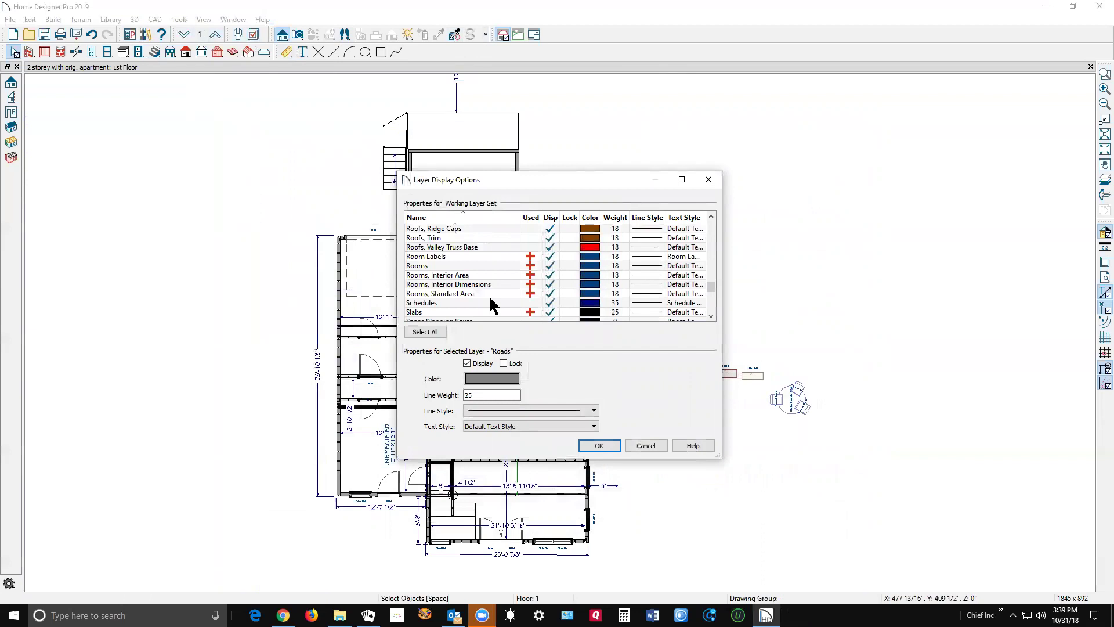
pyautogui.click(551, 283)
pyautogui.click(550, 275)
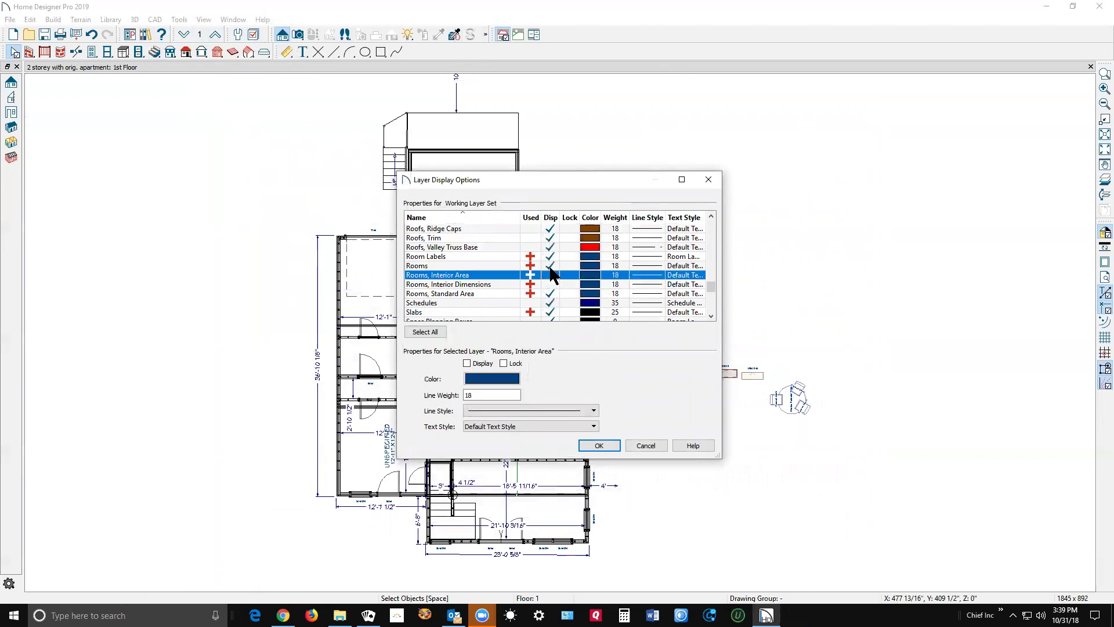
pyautogui.click(550, 266)
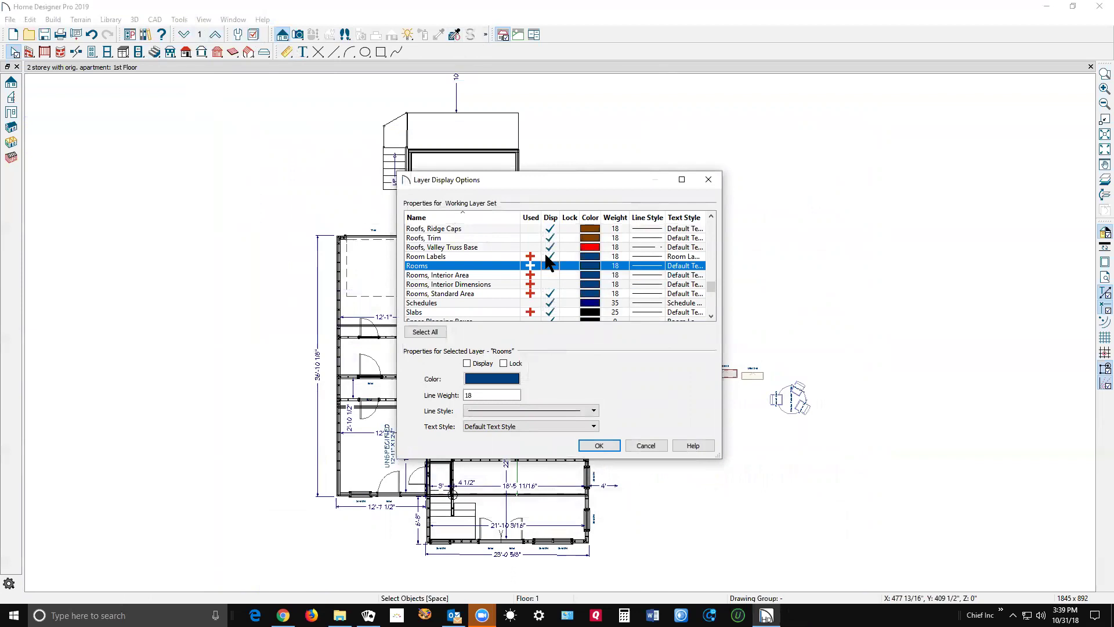
pyautogui.click(604, 447)
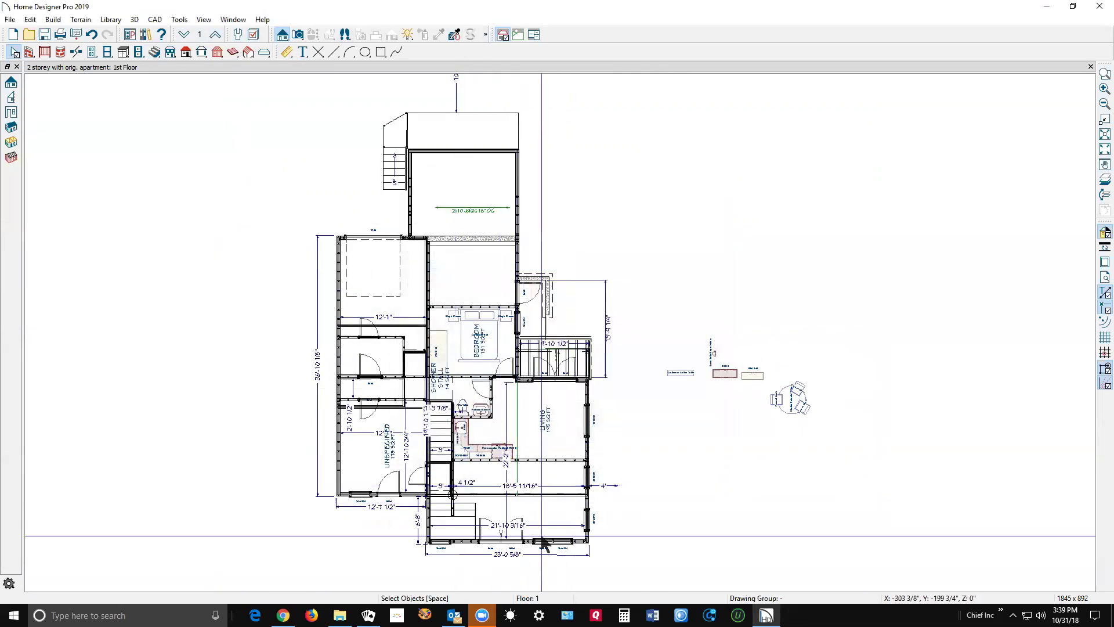
# Zoom in and select the Living room to inspect its 195 sq ft area.
pyautogui.scroll(1, 513, 511)
pyautogui.scroll(4, 498, 528)
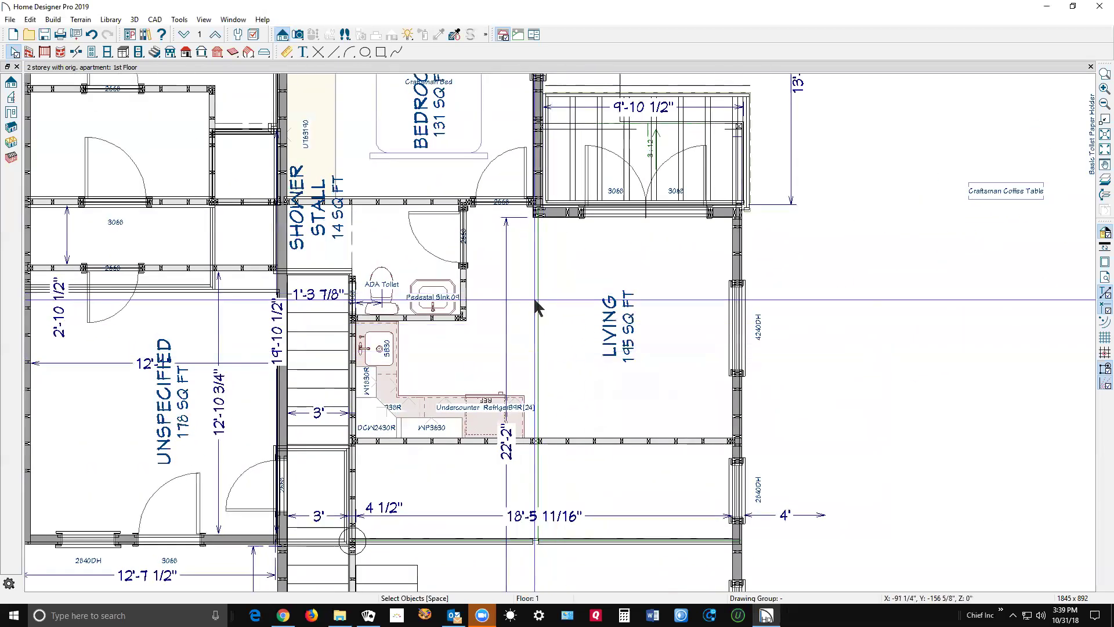
pyautogui.click(571, 289)
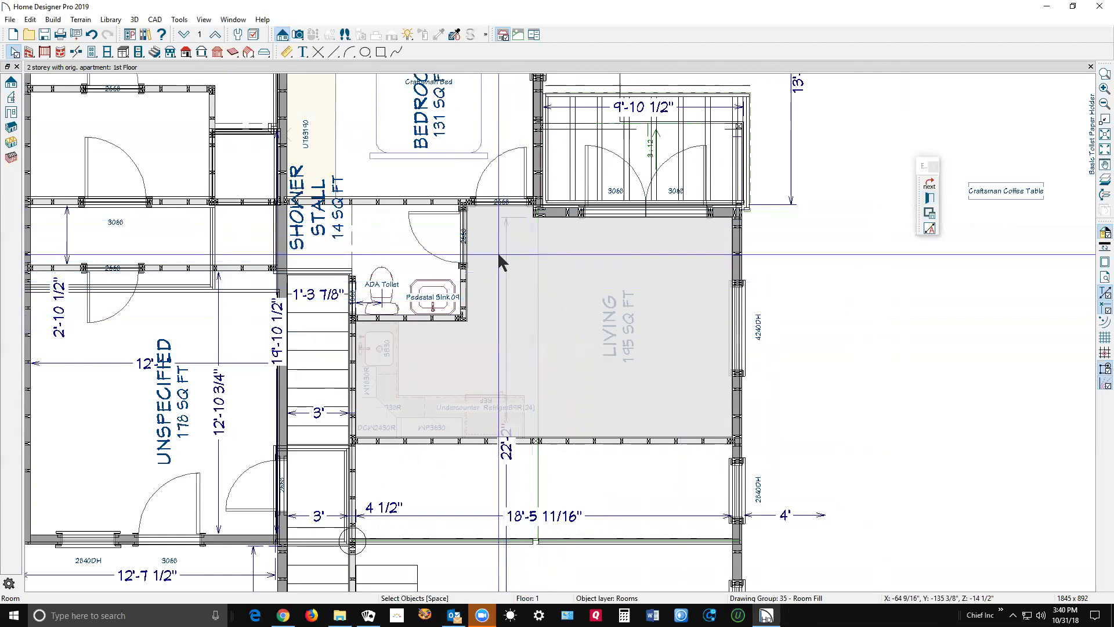
pyautogui.scroll(2, 706, 387)
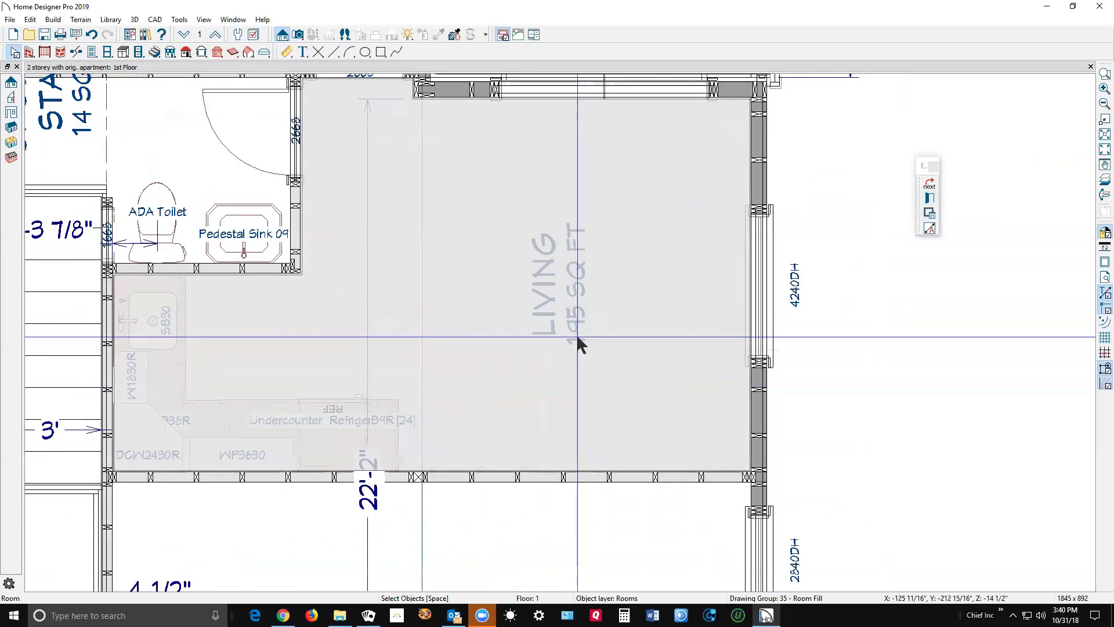
pyautogui.scroll(-2, 601, 353)
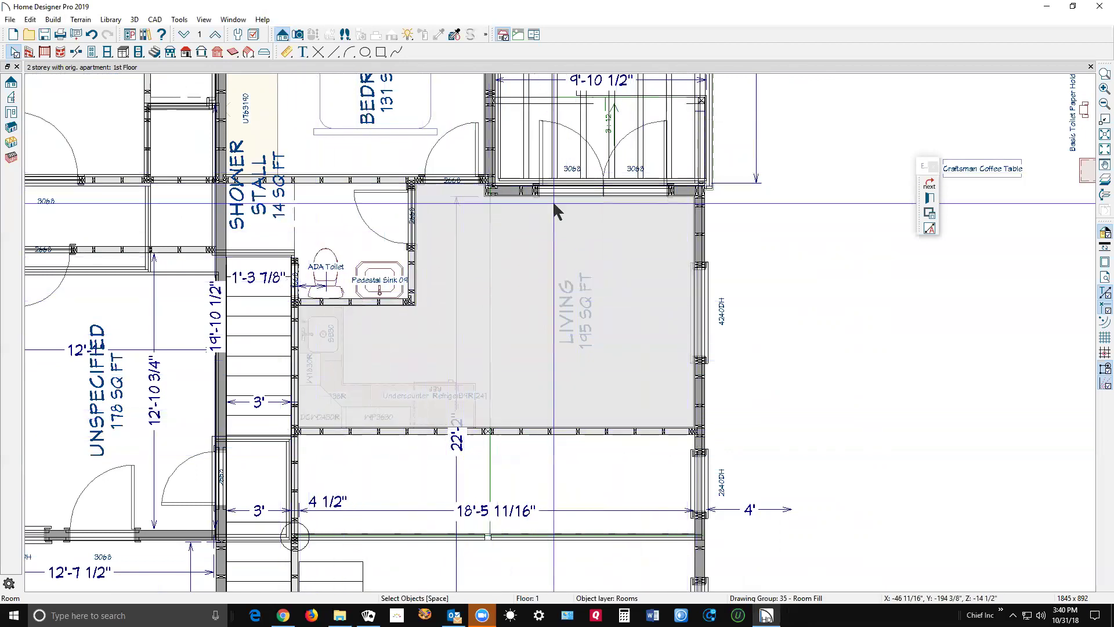
pyautogui.scroll(1, 664, 198)
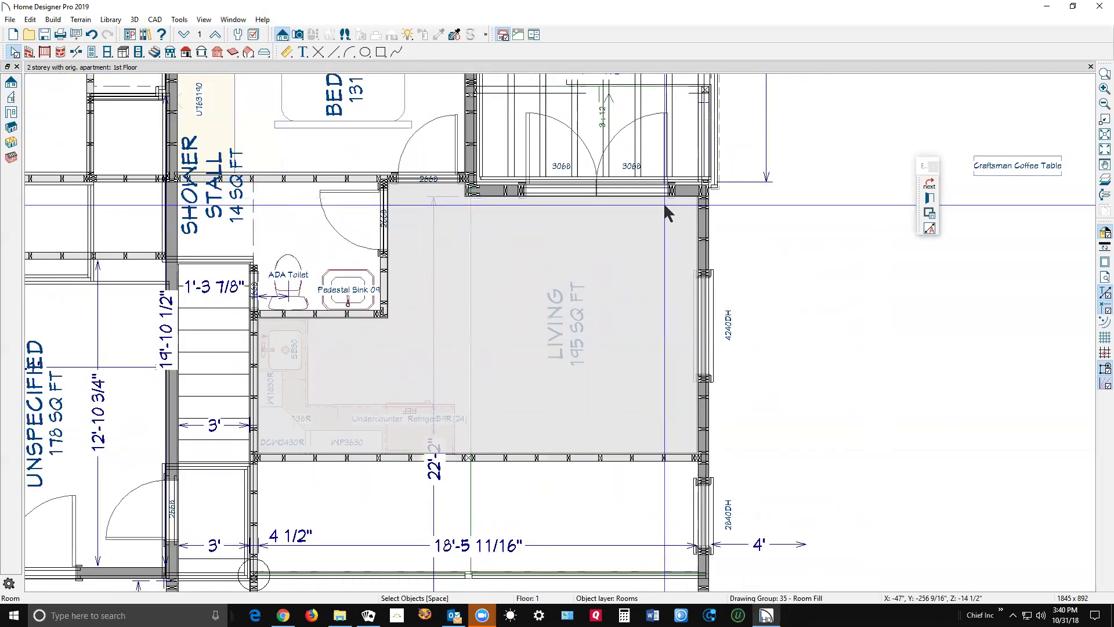
pyautogui.scroll(-2, 656, 232)
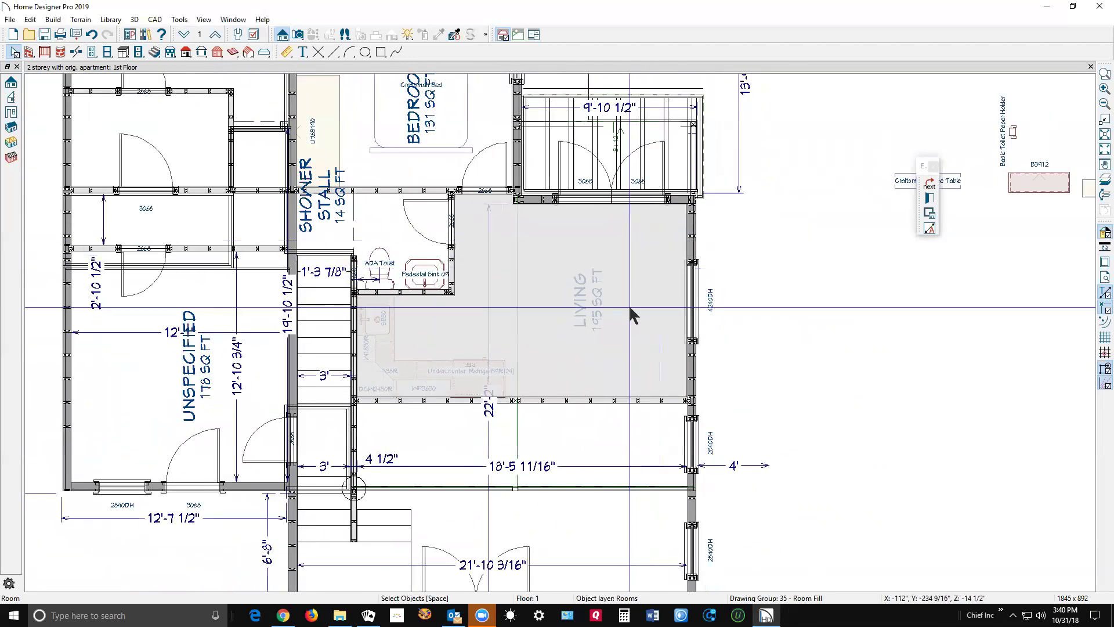
pyautogui.scroll(2, 601, 346)
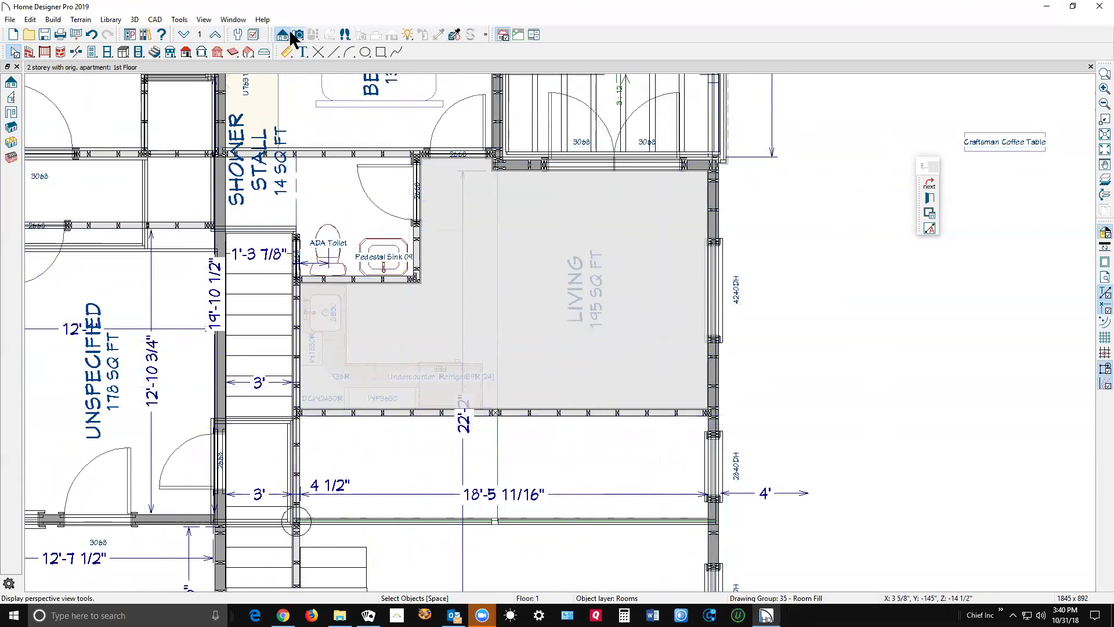
# Hide the Rooms, Standard Area layer and display the Rooms, Interior Area layer.
pyautogui.click(253, 35)
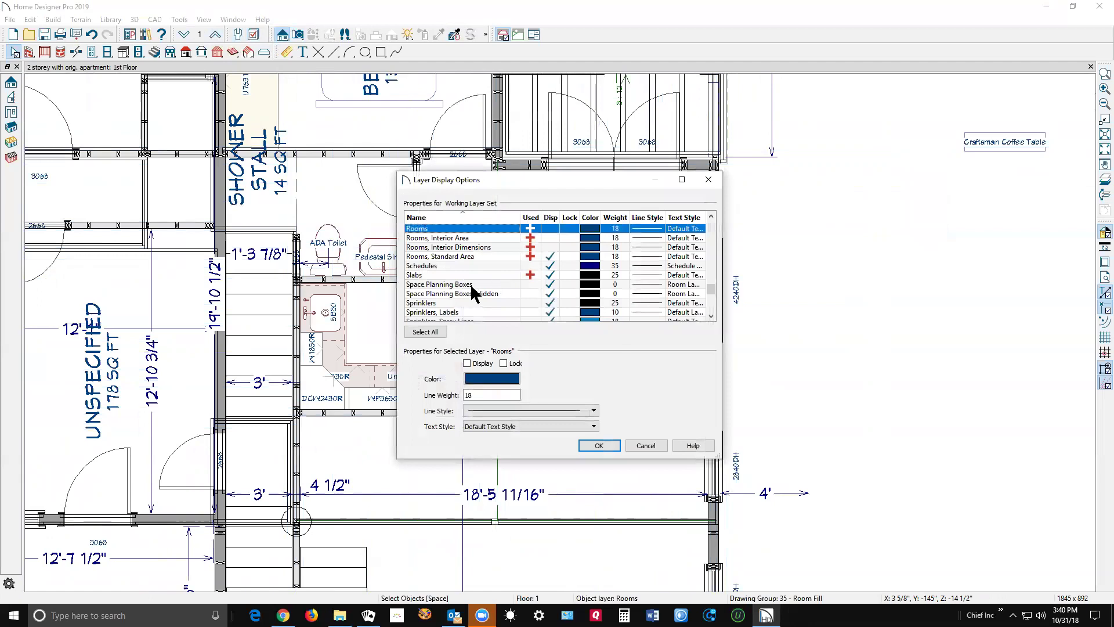
pyautogui.click(551, 256)
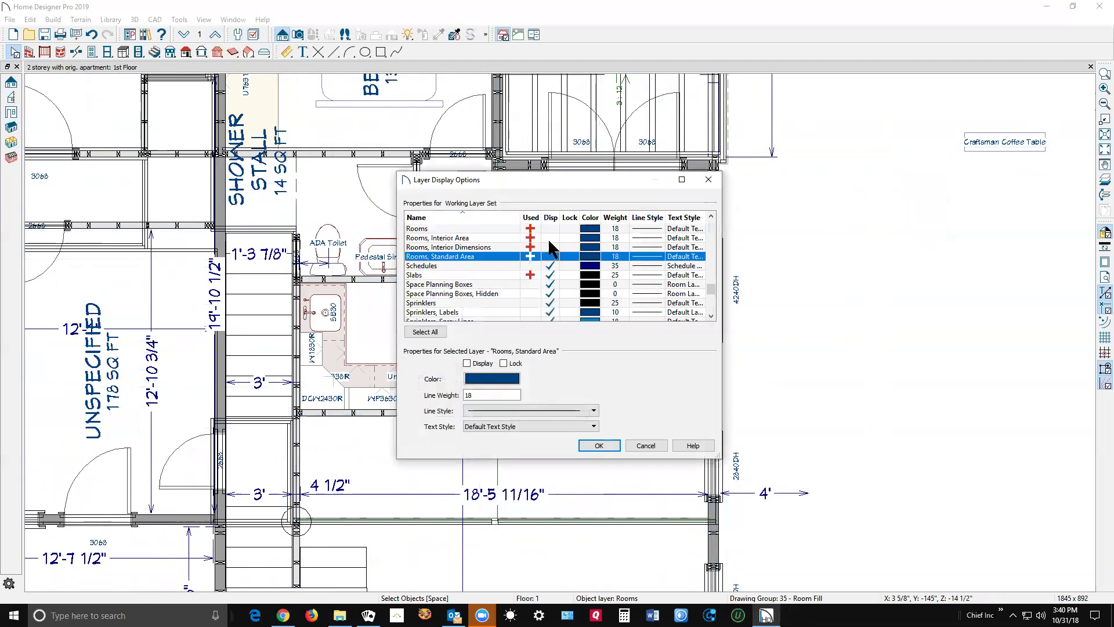
pyautogui.click(549, 237)
pyautogui.click(618, 442)
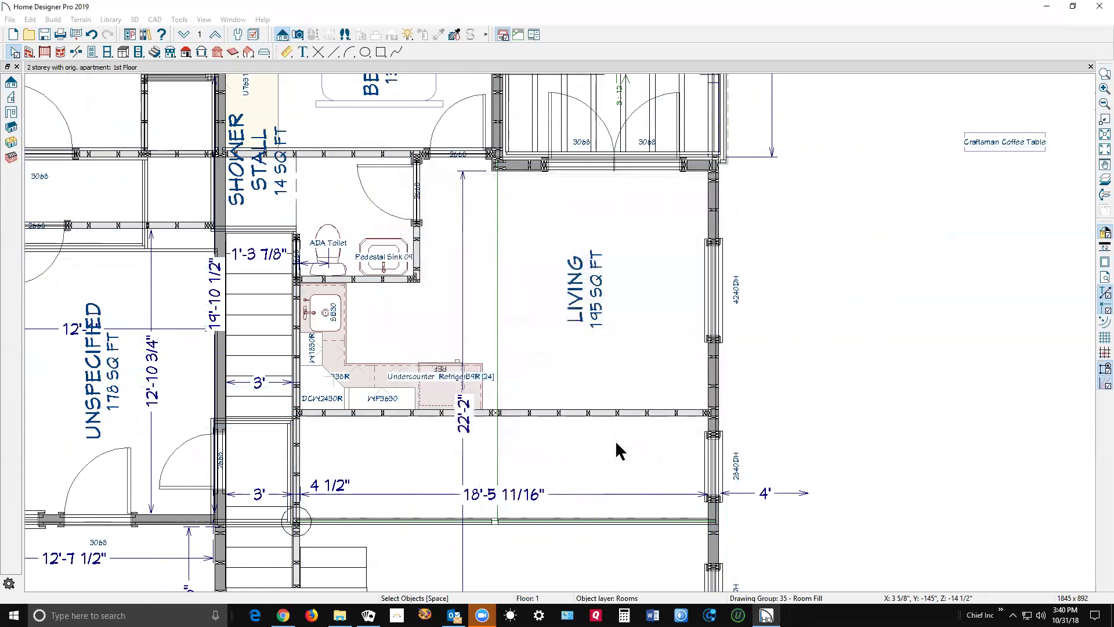
# Select the Living room to confirm it now reads 173 sq ft.
pyautogui.click(516, 291)
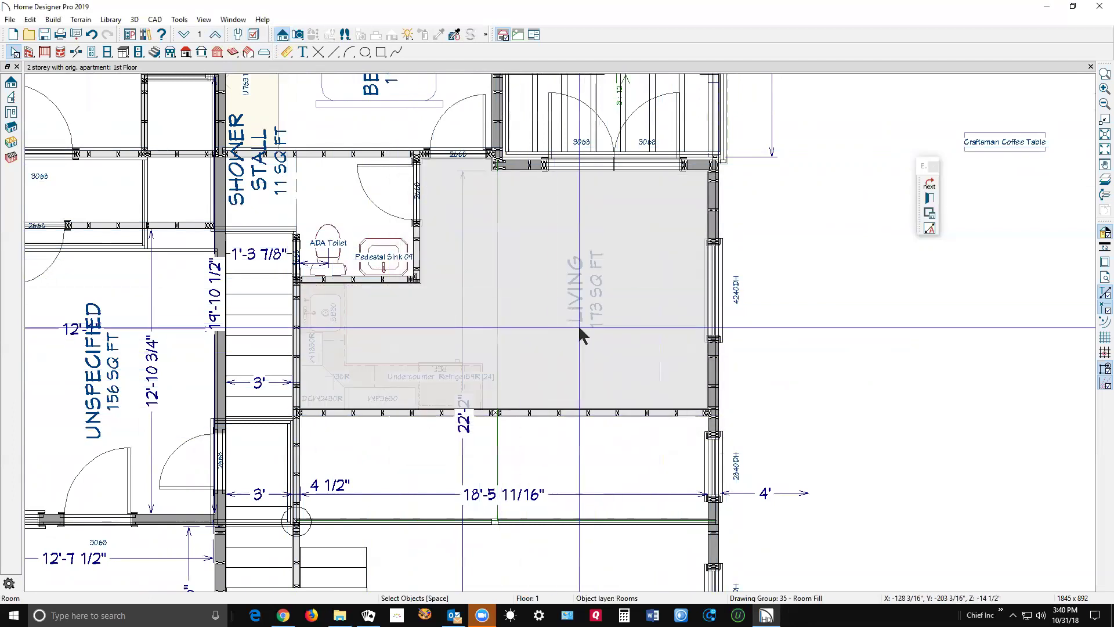
pyautogui.scroll(2, 604, 342)
pyautogui.press('Escape')
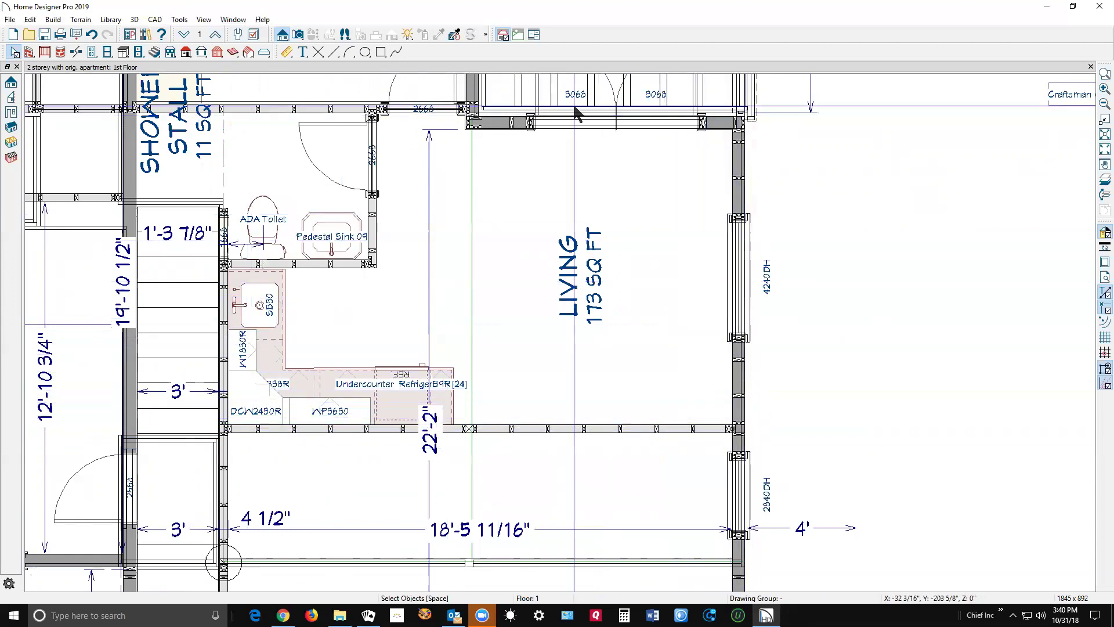
pyautogui.click(504, 318)
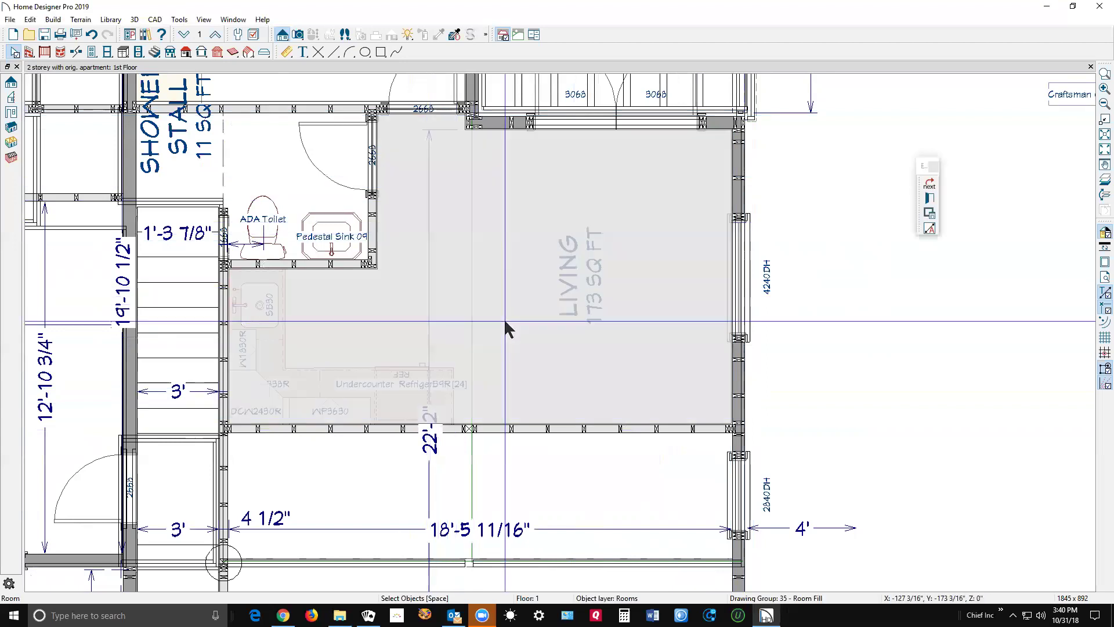
pyautogui.click(254, 36)
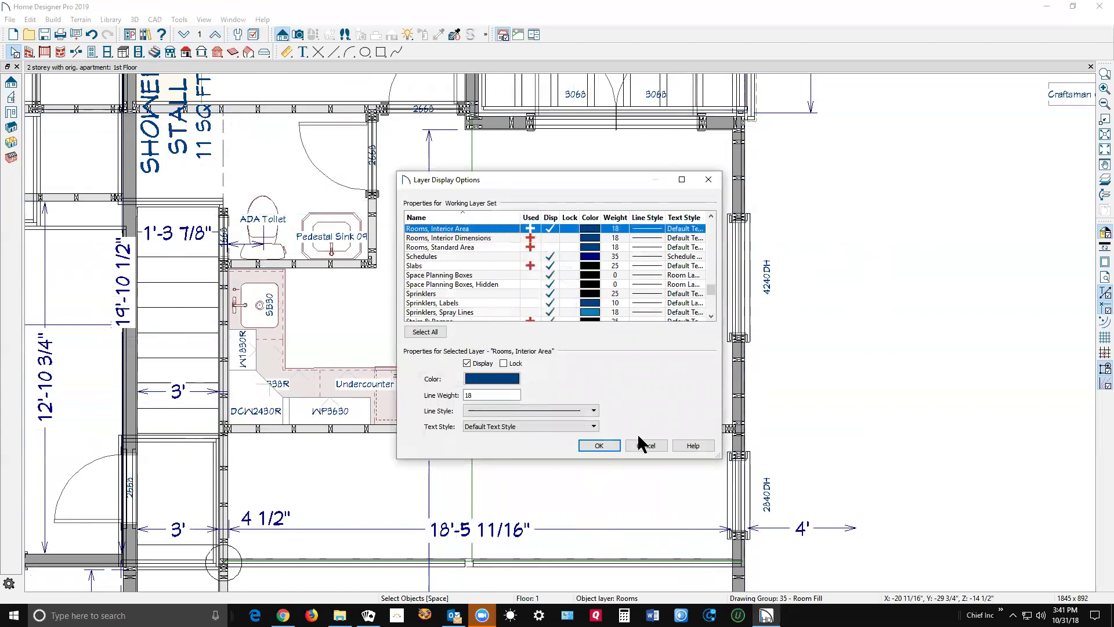
# Cancel the layer settings and select the Living room, showing 173 sq ft.
pyautogui.click(646, 445)
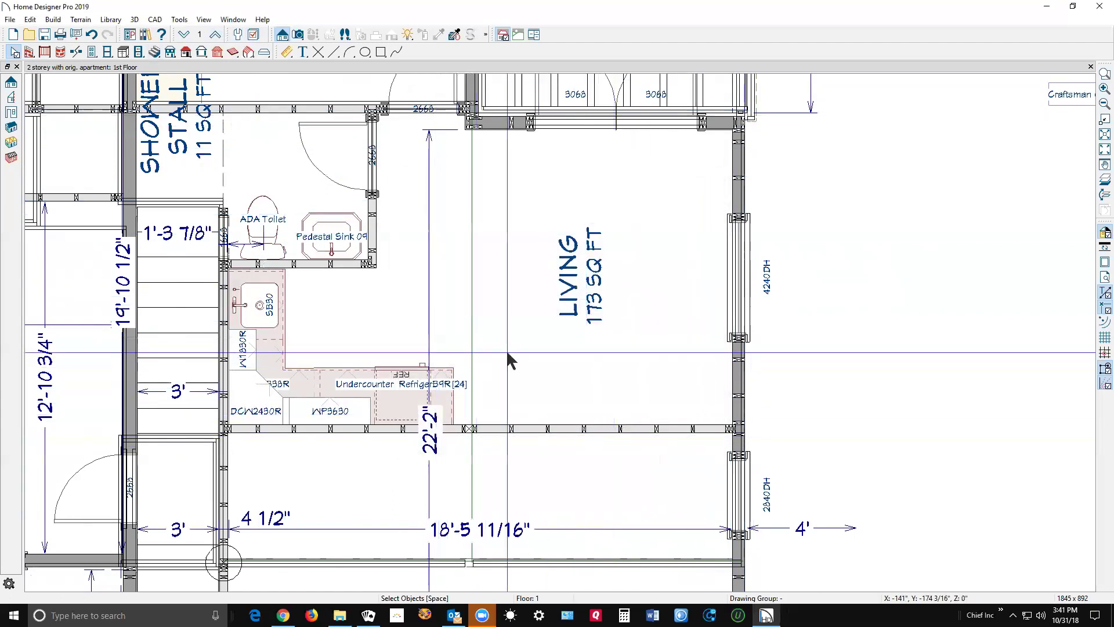
pyautogui.scroll(-2, 507, 331)
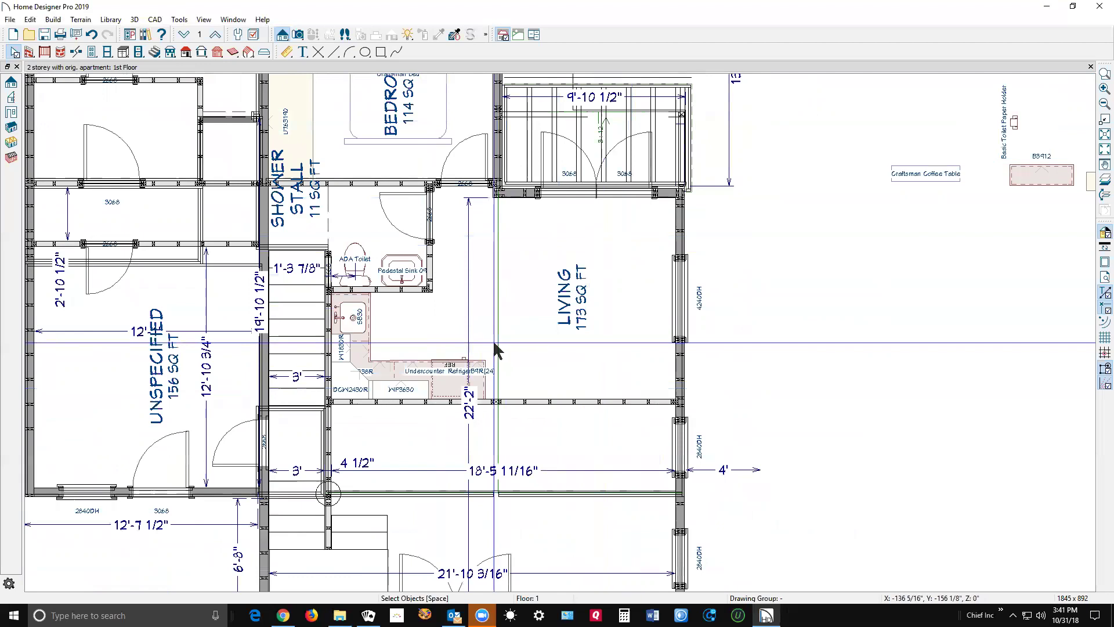
pyautogui.click(498, 283)
pyautogui.click(520, 291)
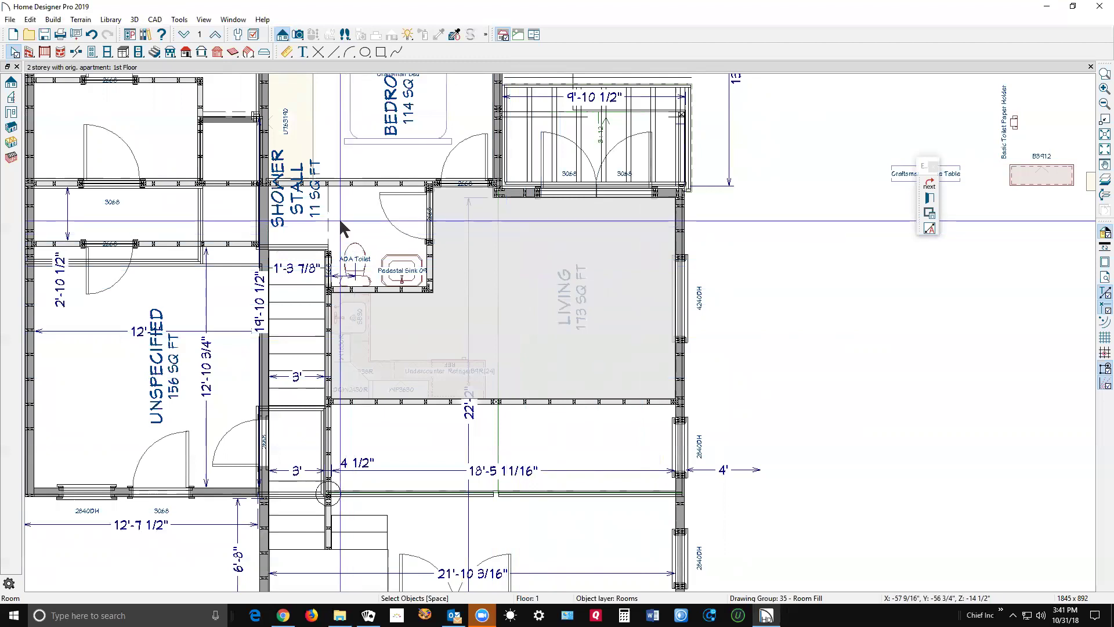
# Select the narrow room below the Living room and the room at the plan's bottom.
pyautogui.scroll(-3, 506, 294)
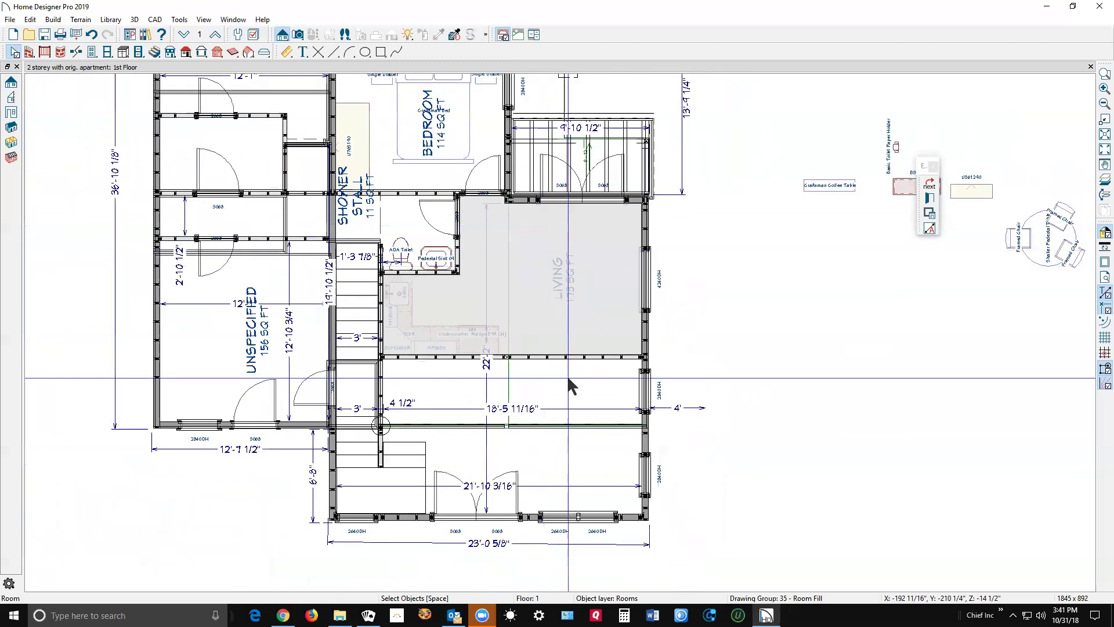
pyautogui.click(567, 374)
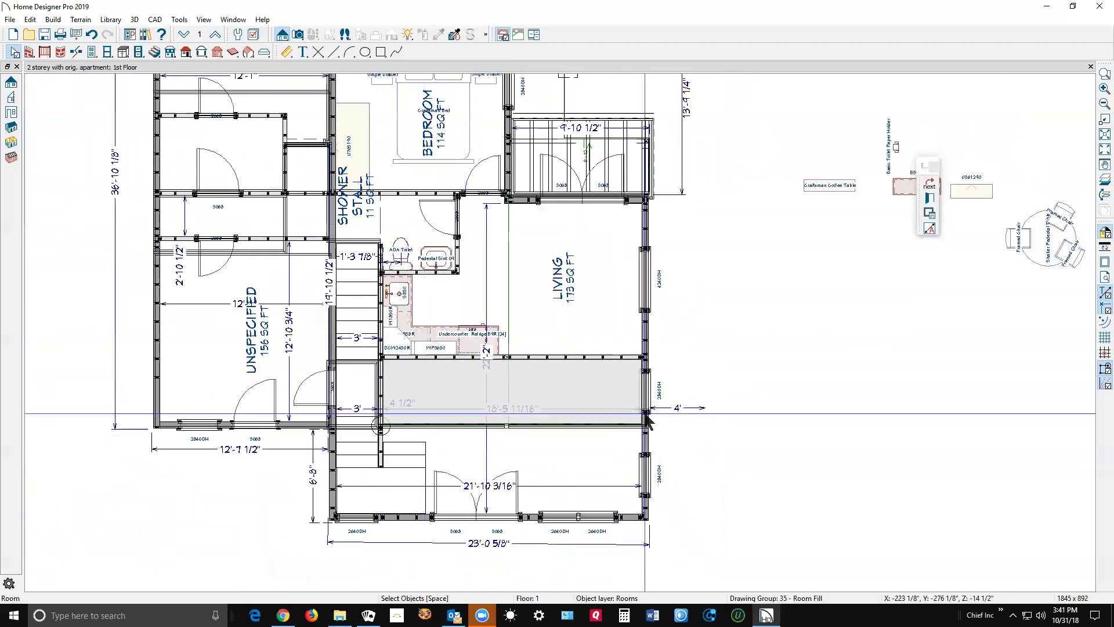
pyautogui.click(585, 460)
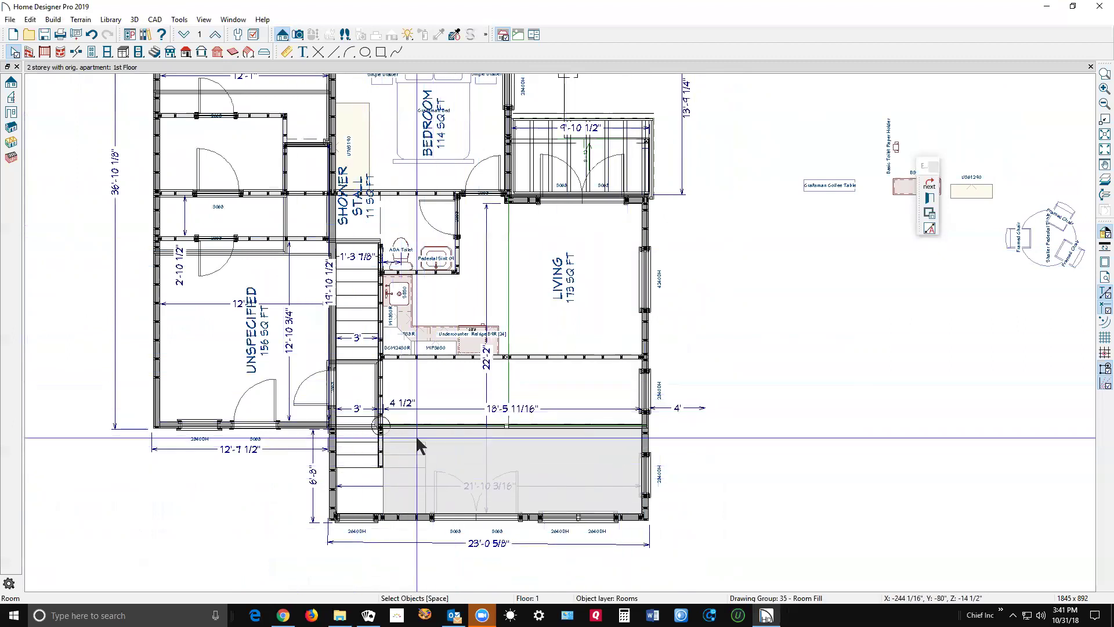
pyautogui.scroll(-2, 456, 471)
pyautogui.scroll(-1, 456, 471)
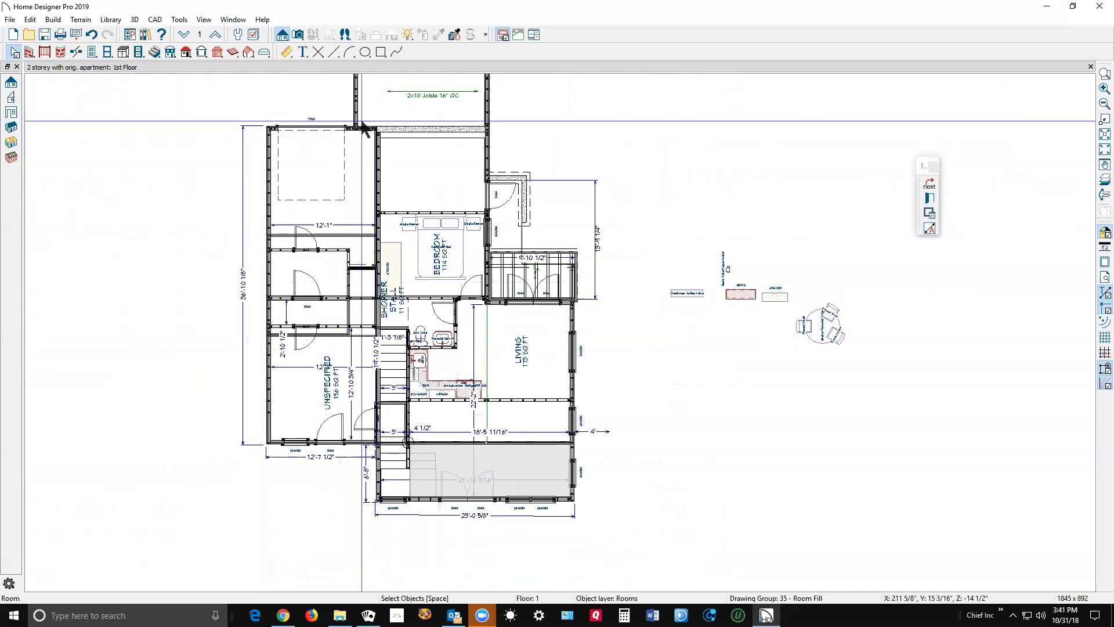
pyautogui.click(264, 19)
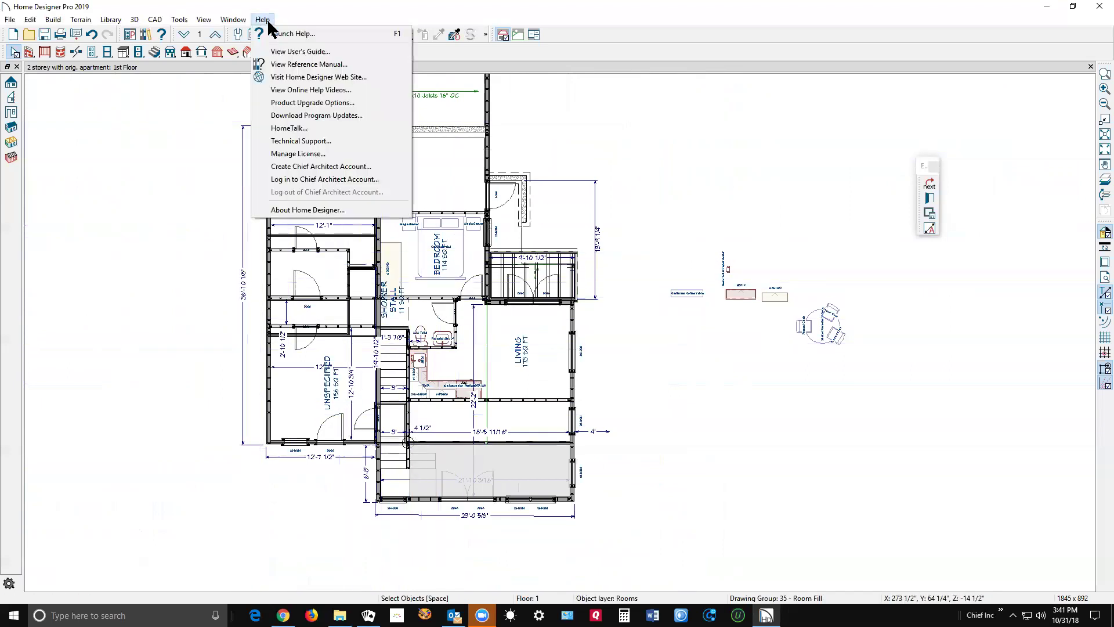
# Select a door near the bedroom and view its F1 help on editing doors.
pyautogui.click(266, 21)
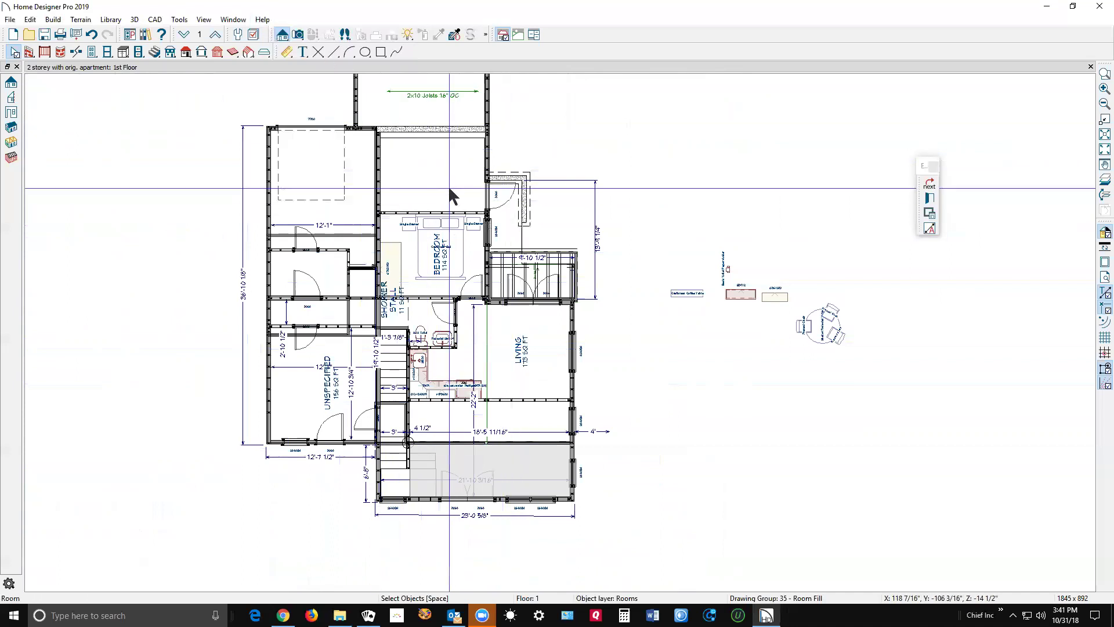
pyautogui.click(507, 195)
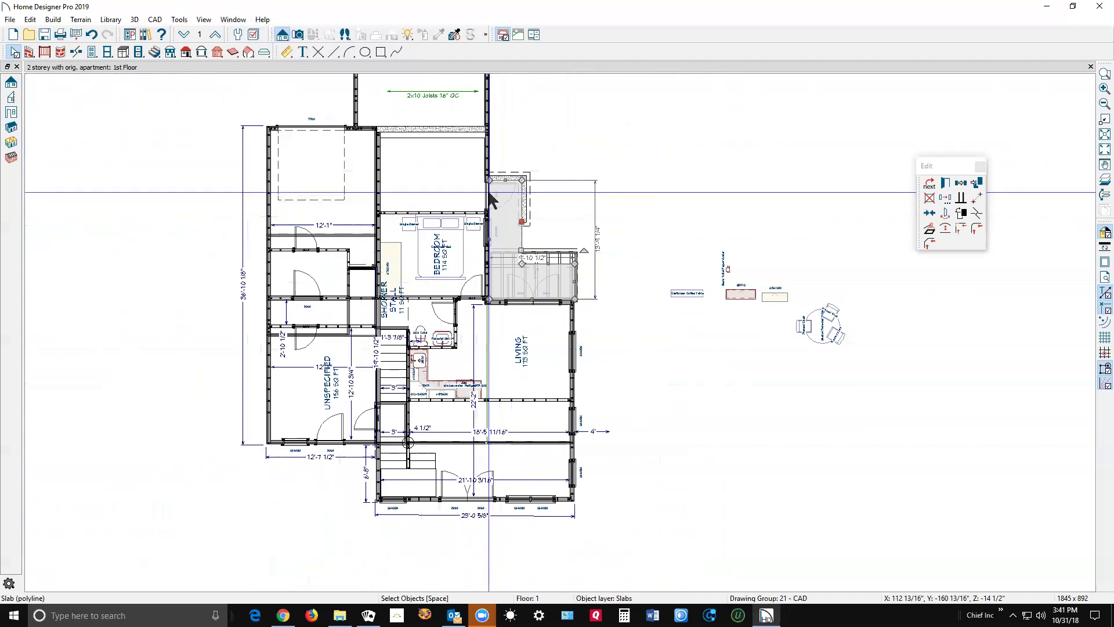
pyautogui.click(490, 200)
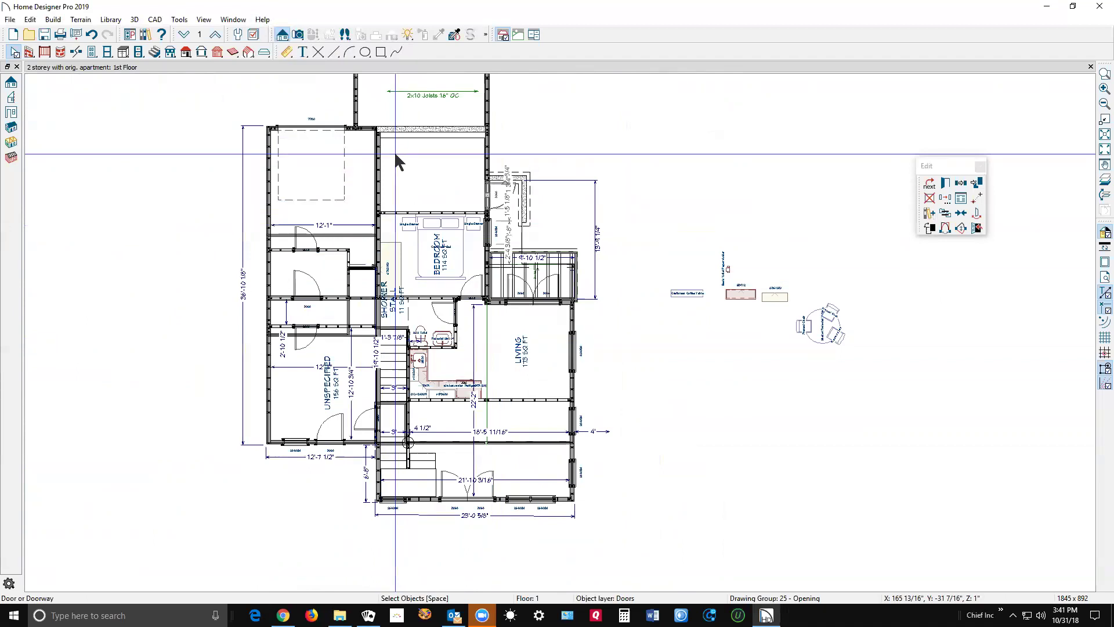
pyautogui.press('F1')
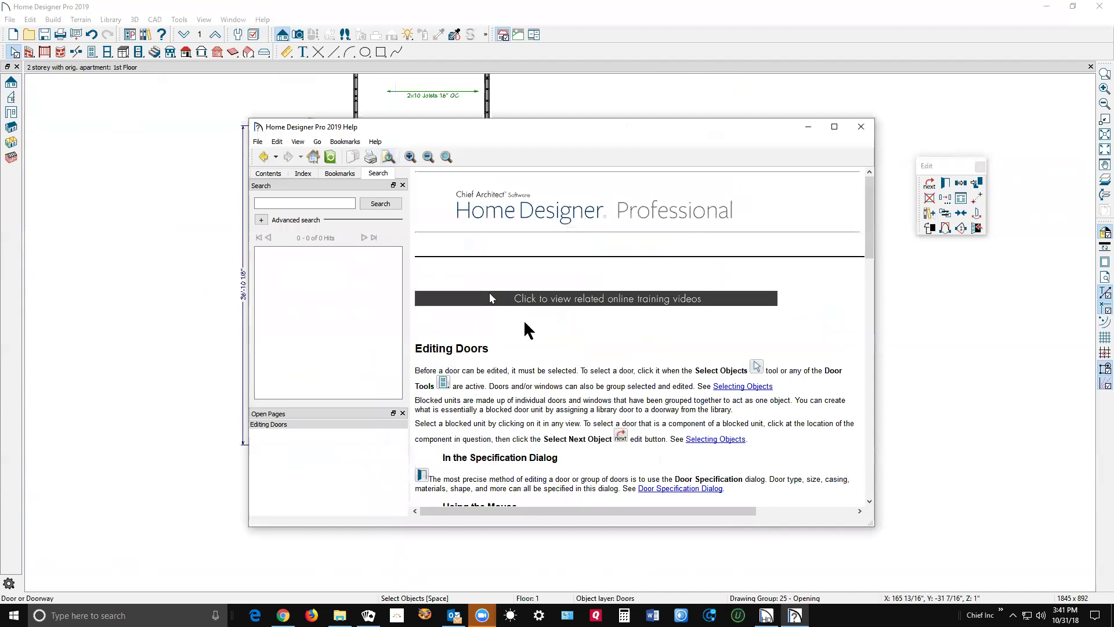
pyautogui.click(860, 126)
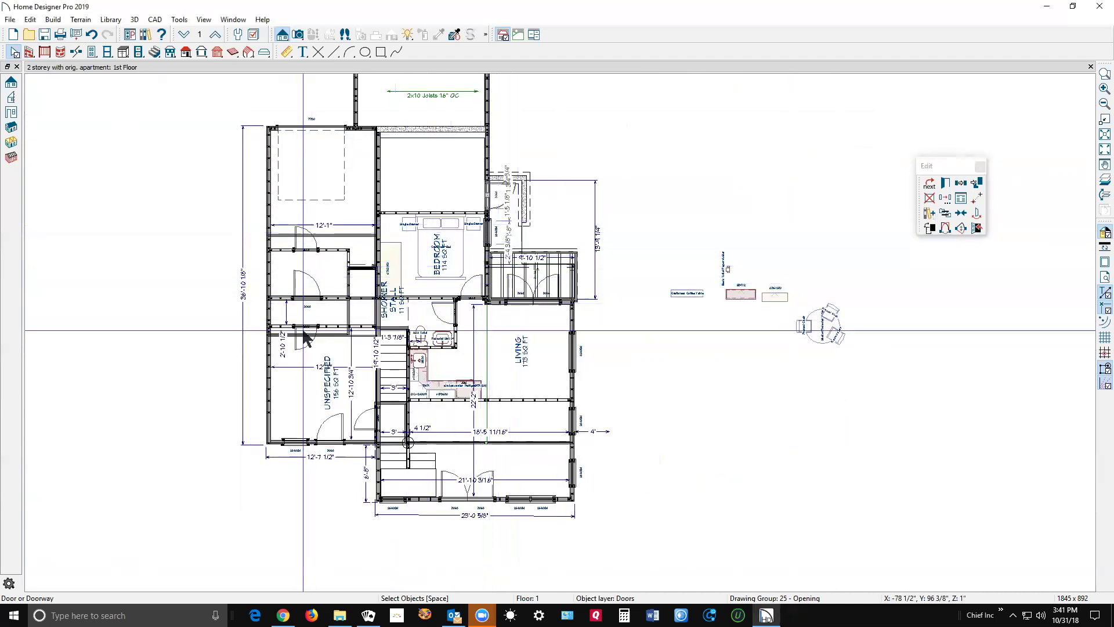
# Select a window in the bottom wall and read its F1 help on editing windows.
pyautogui.click(297, 444)
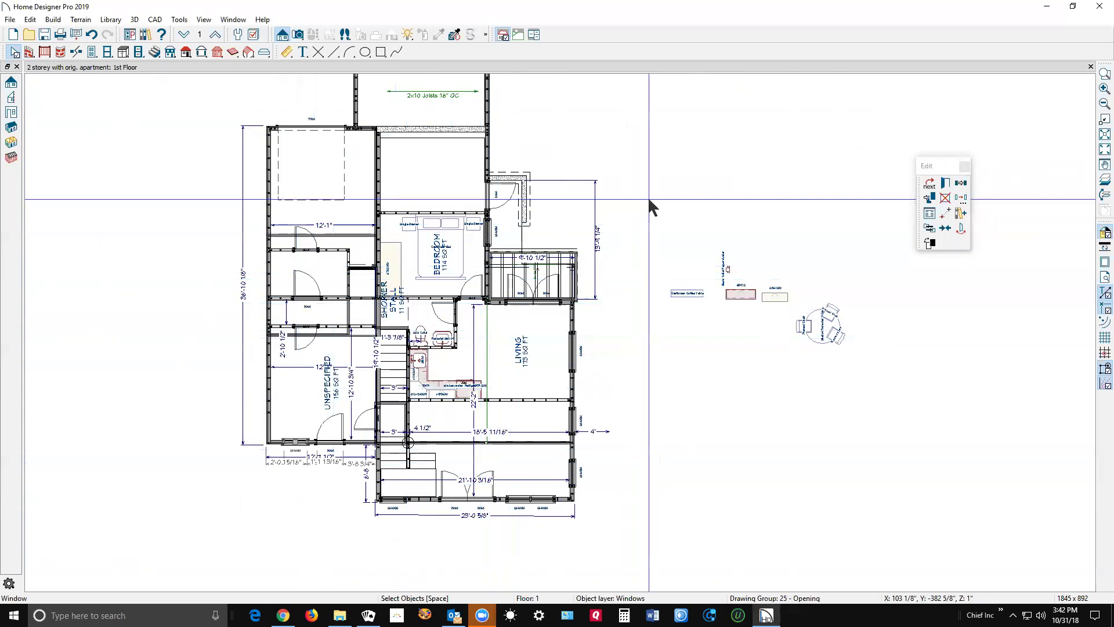
pyautogui.press('F1')
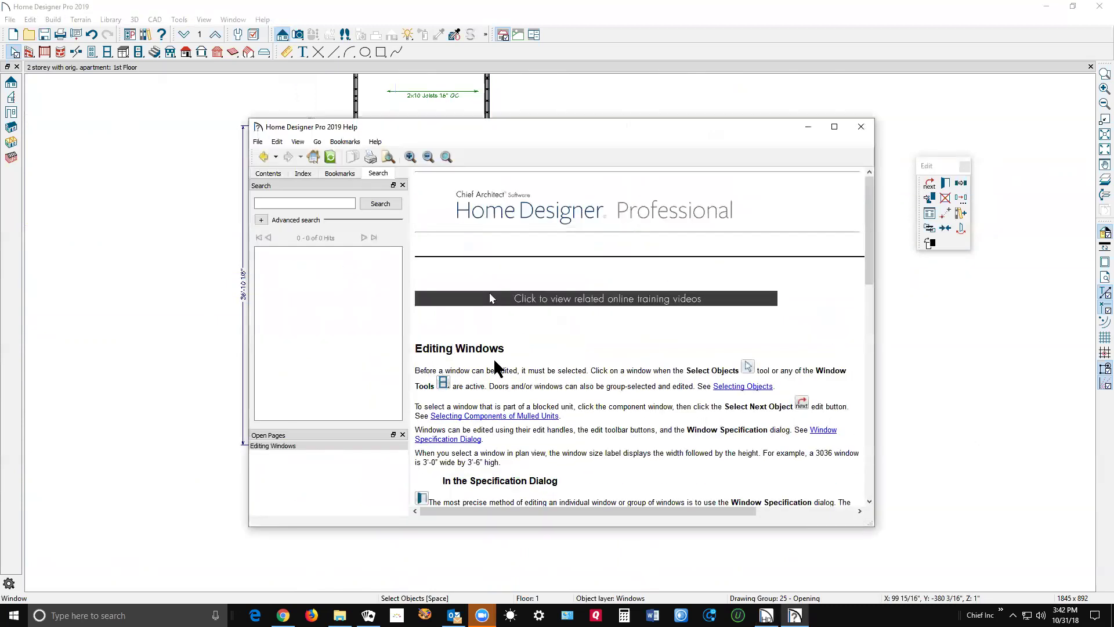
pyautogui.scroll(-3, 598, 343)
pyautogui.scroll(-12, 597, 342)
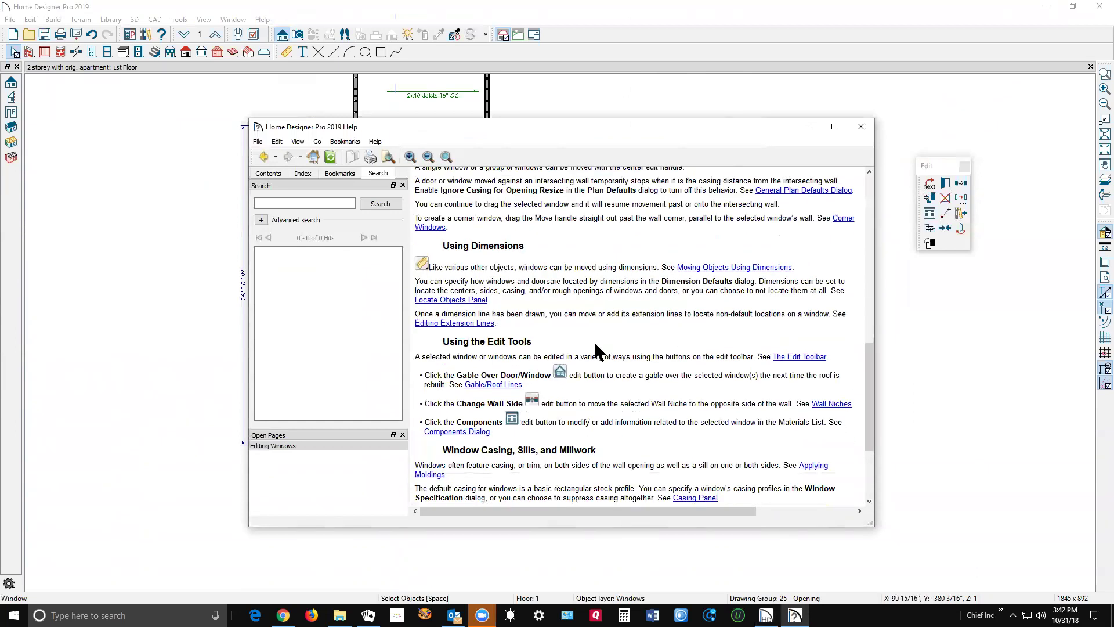
pyautogui.click(861, 127)
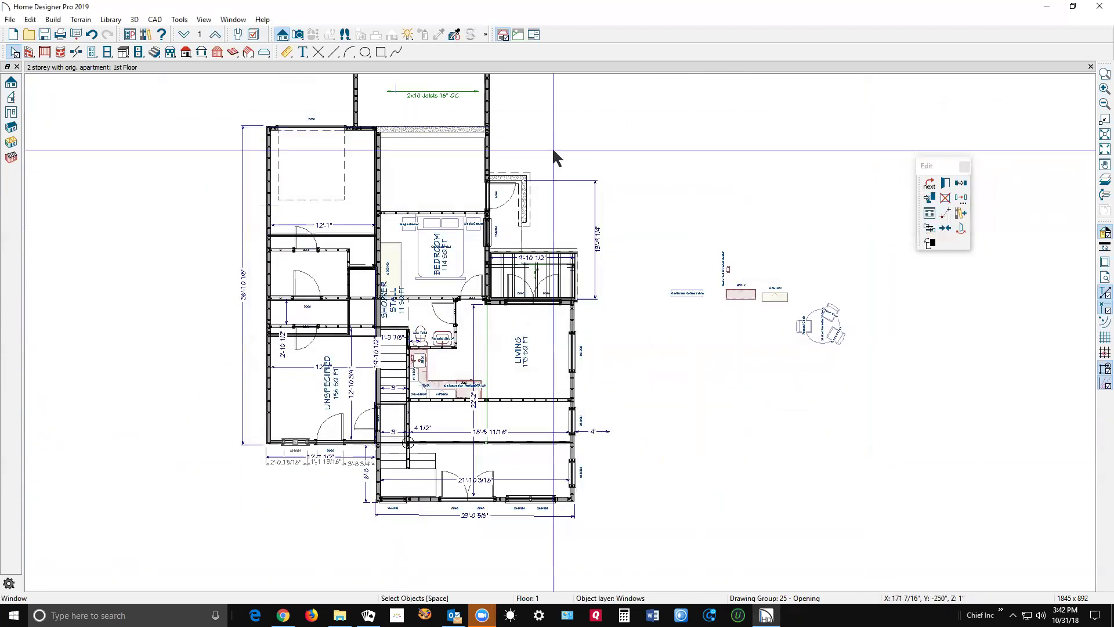
# Select the pony wall near the bedroom and view the Editing Walls help page.
pyautogui.click(496, 165)
pyautogui.click(488, 164)
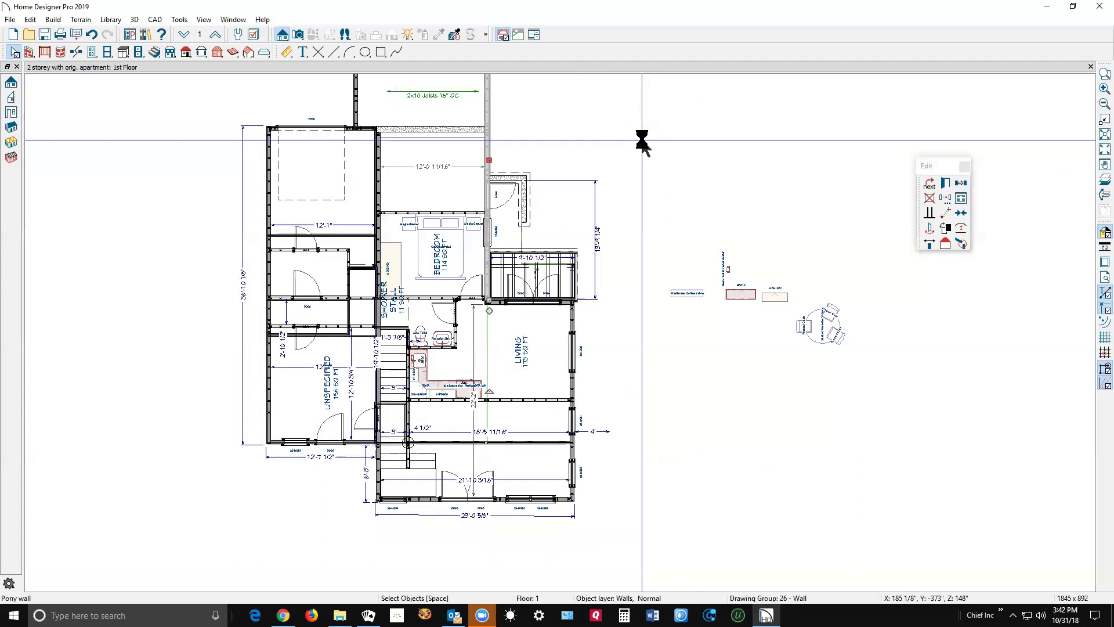
pyautogui.press('F1')
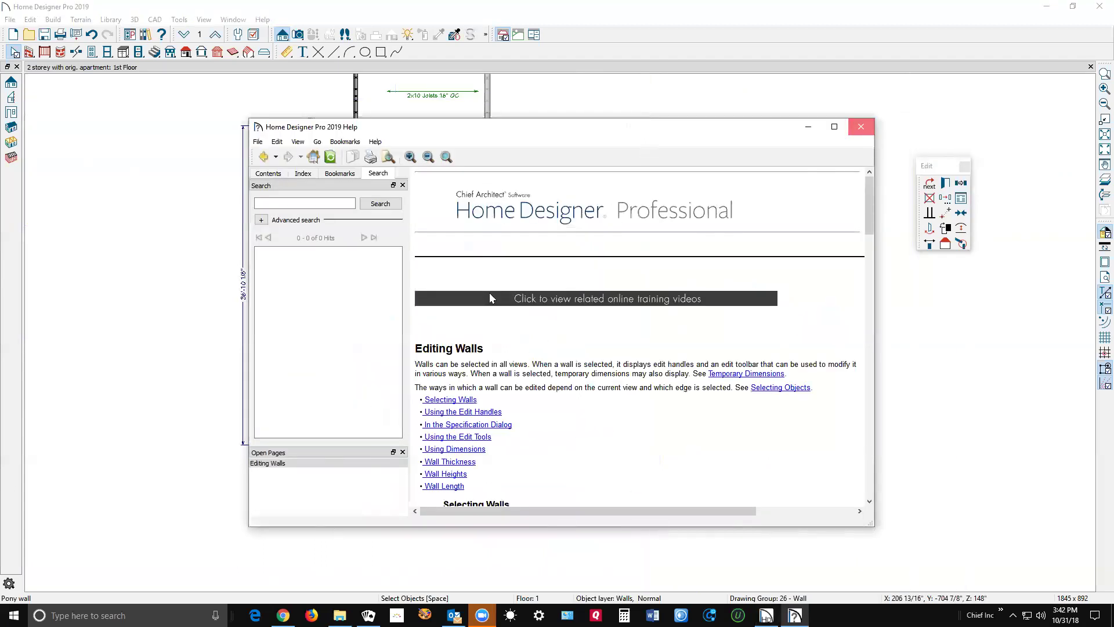
pyautogui.click(868, 131)
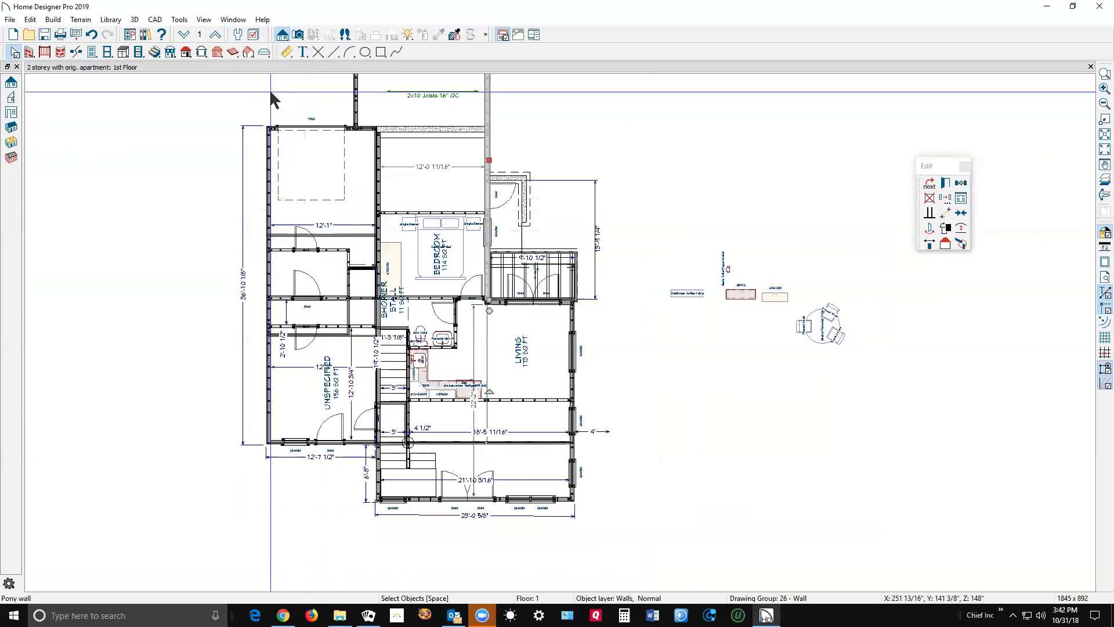
# Open the 1050-page PDF Reference Manual from the Help menu in the web browser.
pyautogui.click(264, 21)
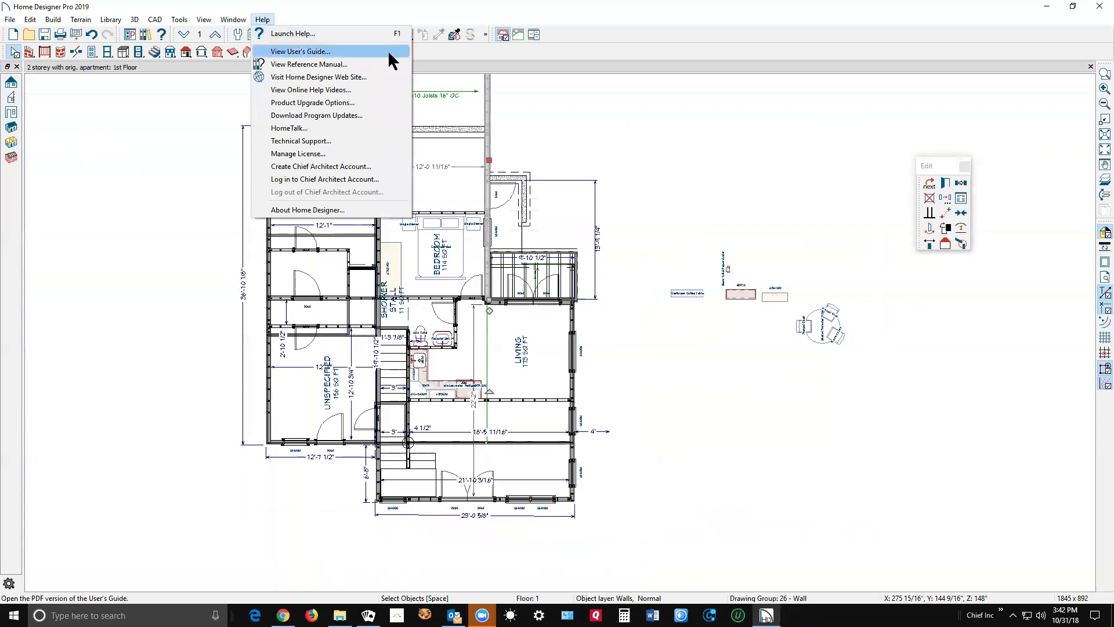
pyautogui.click(314, 68)
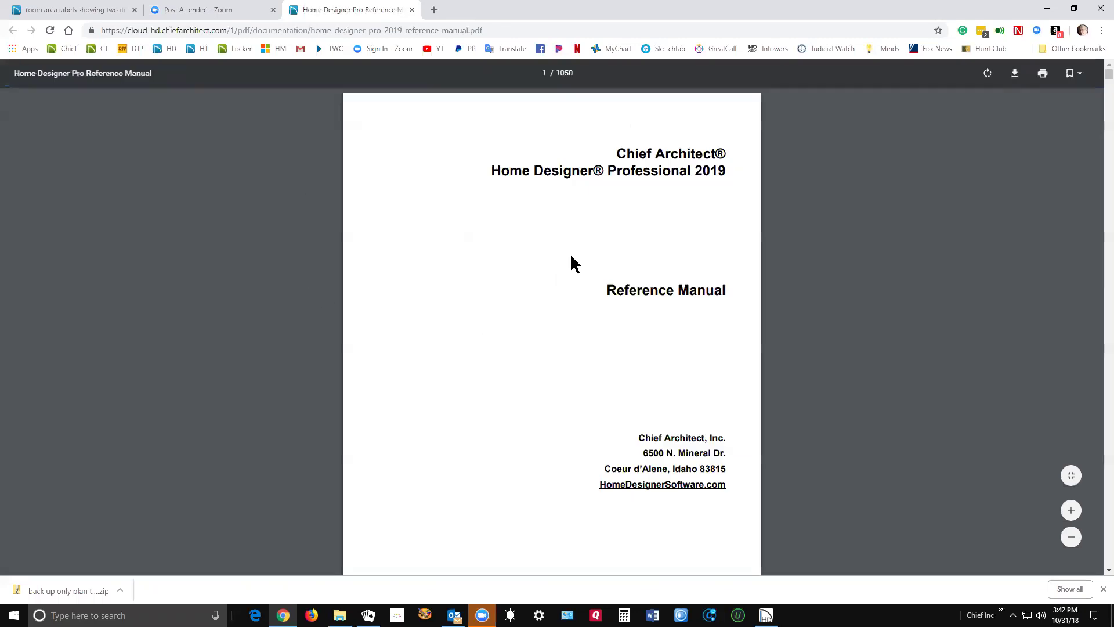
# Close the Reference Manual tab in Chrome, leaving the Zoom Post Attendee page showing.
pyautogui.scroll(-8, 567, 263)
pyautogui.scroll(-10, 551, 245)
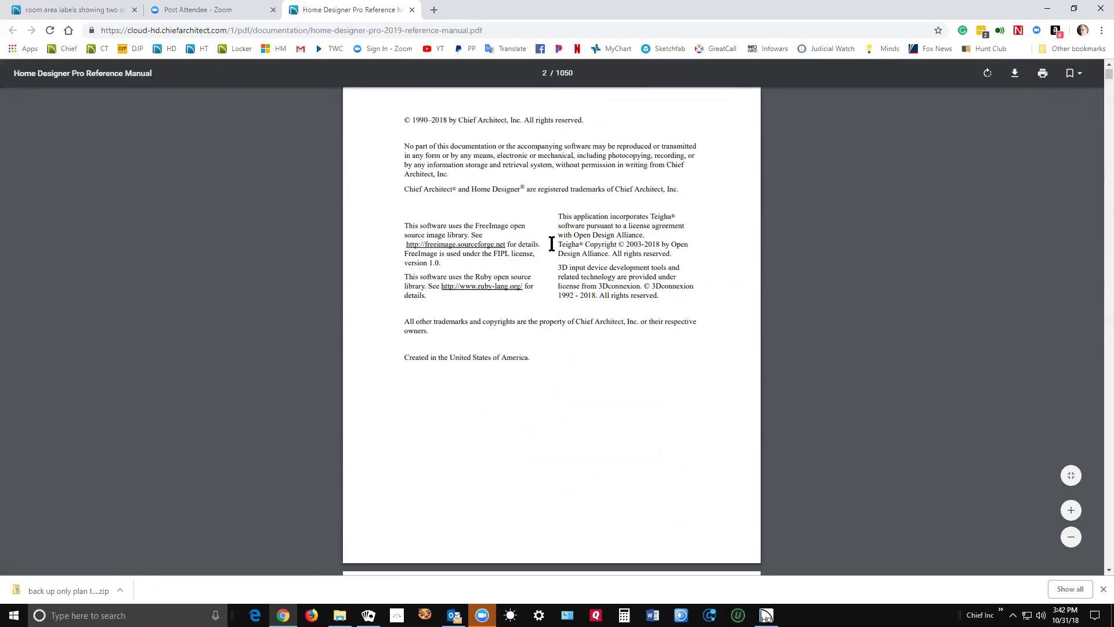
pyautogui.scroll(-2, 549, 246)
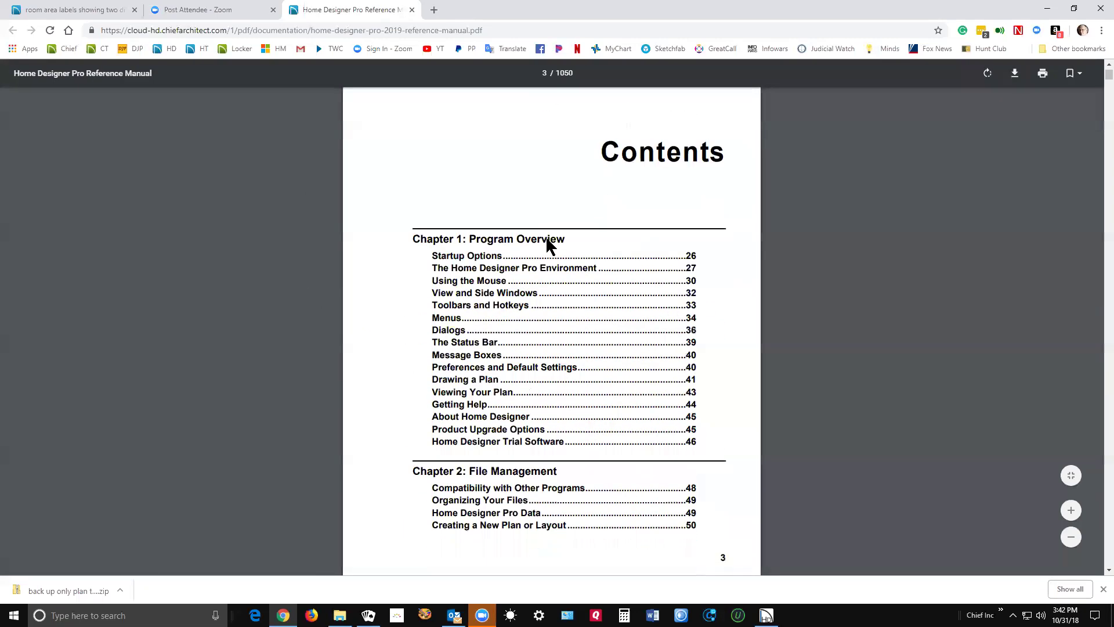
pyautogui.click(411, 10)
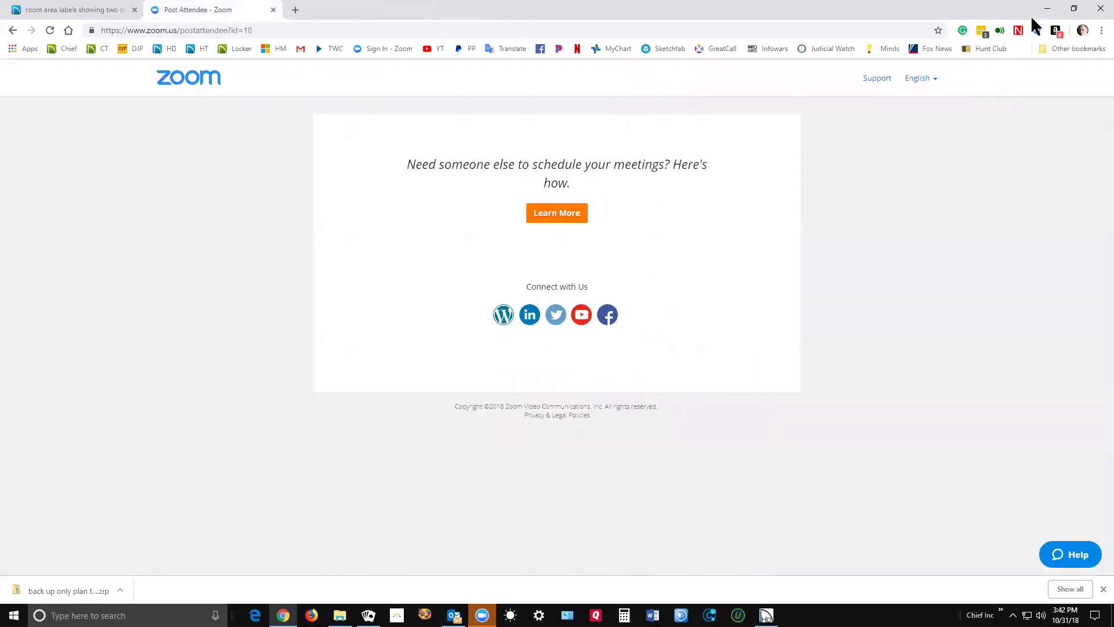
# Return to Home Designer, dismiss the online-resources message, and open the Home Designer website from Help.
pyautogui.click(1051, 9)
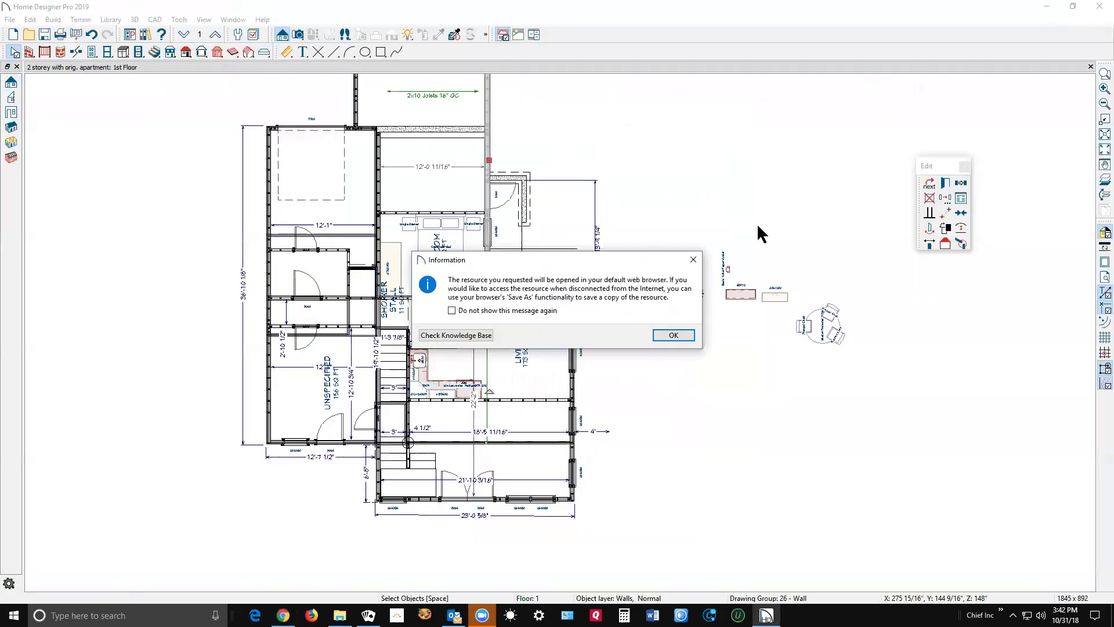
pyautogui.click(672, 335)
pyautogui.click(262, 21)
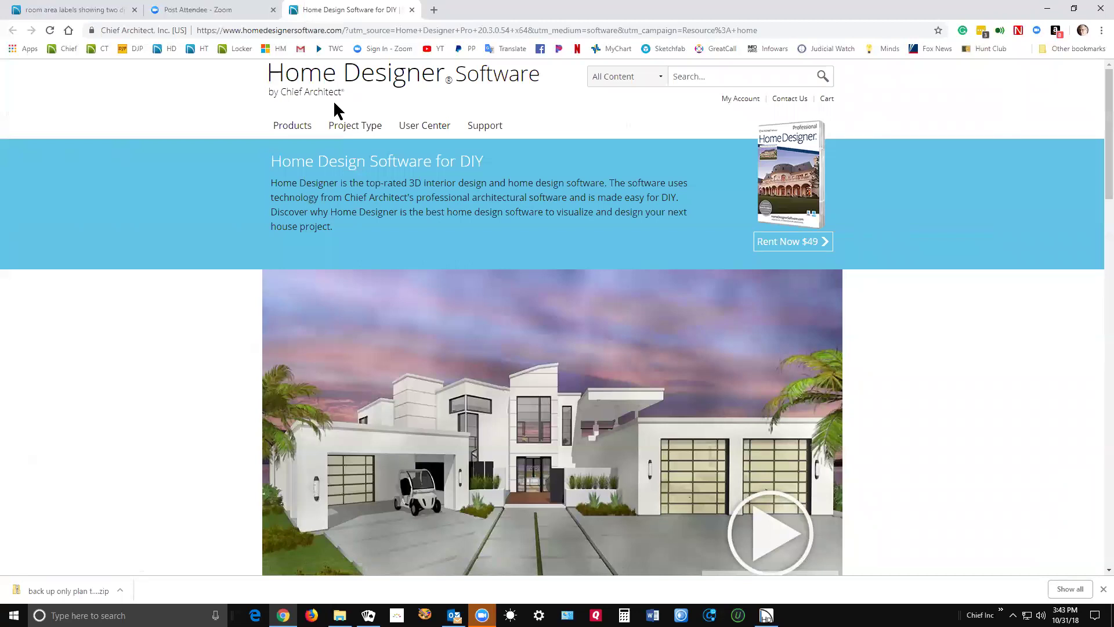
# Open the Knowledge Base from the website's Support menu.
pyautogui.moveTo(444, 132)
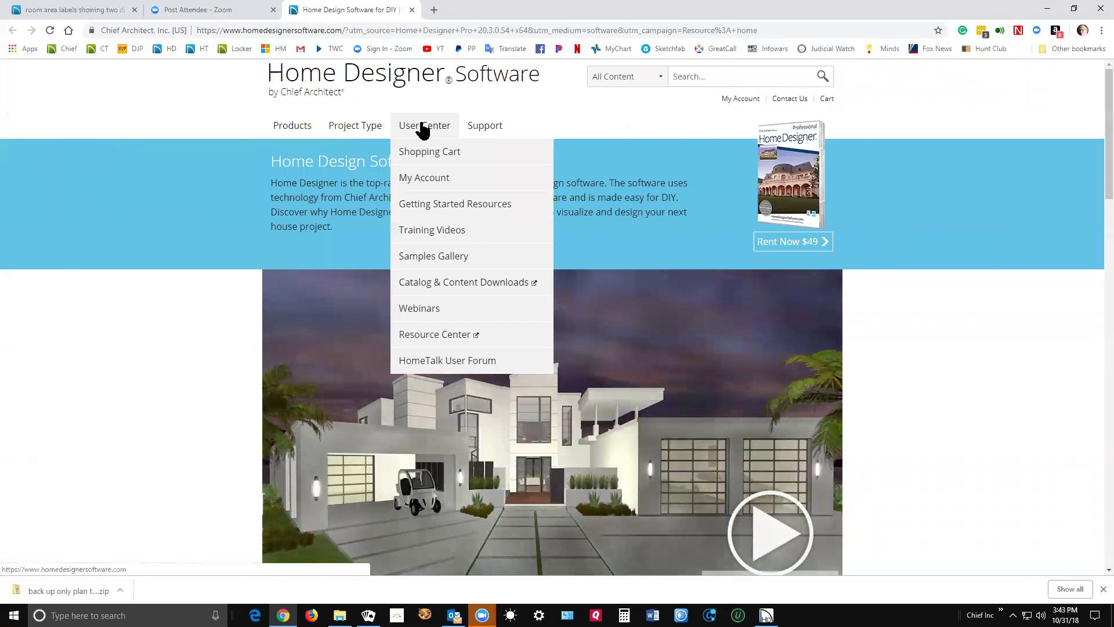
pyautogui.moveTo(491, 124)
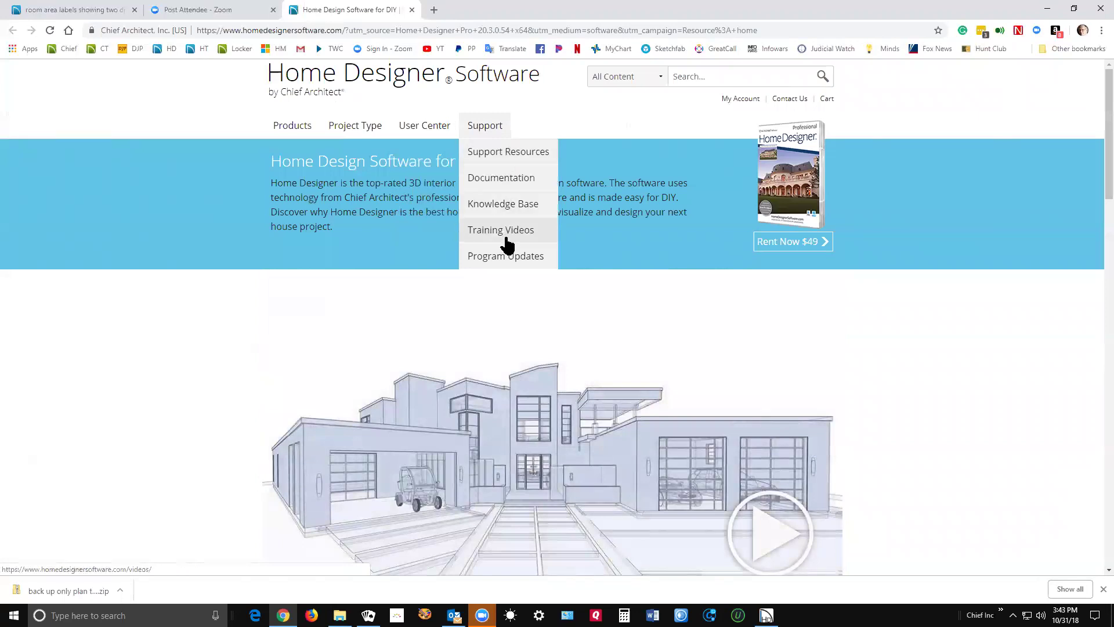
pyautogui.click(507, 203)
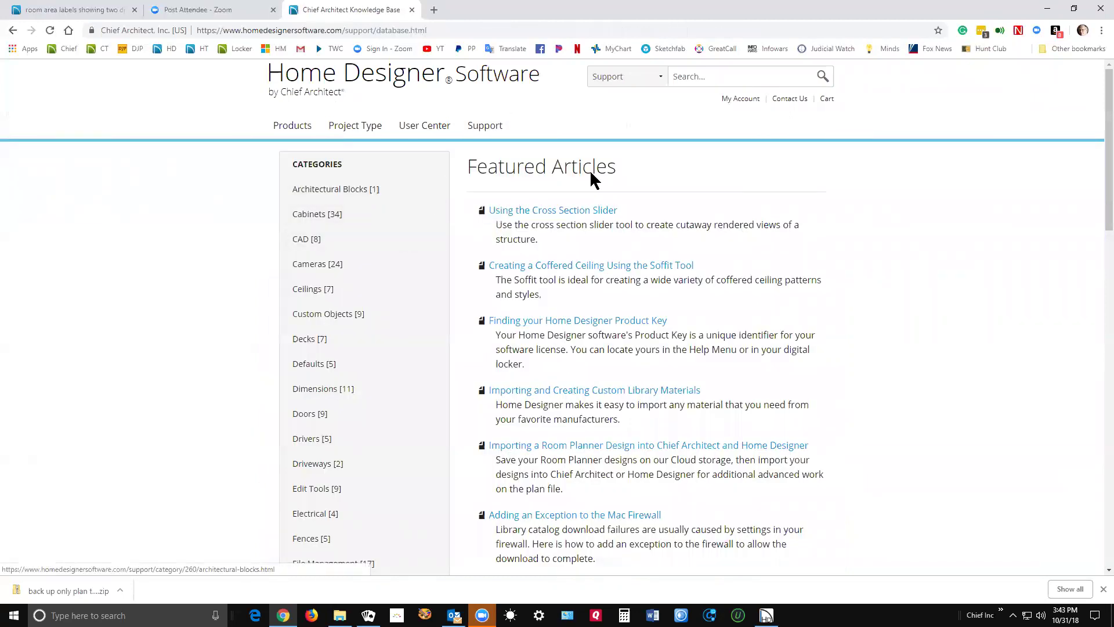
# Enter 'walk o' in the Knowledge Base search box, bringing up the 'Walkout basement' suggestion.
pyautogui.click(709, 78)
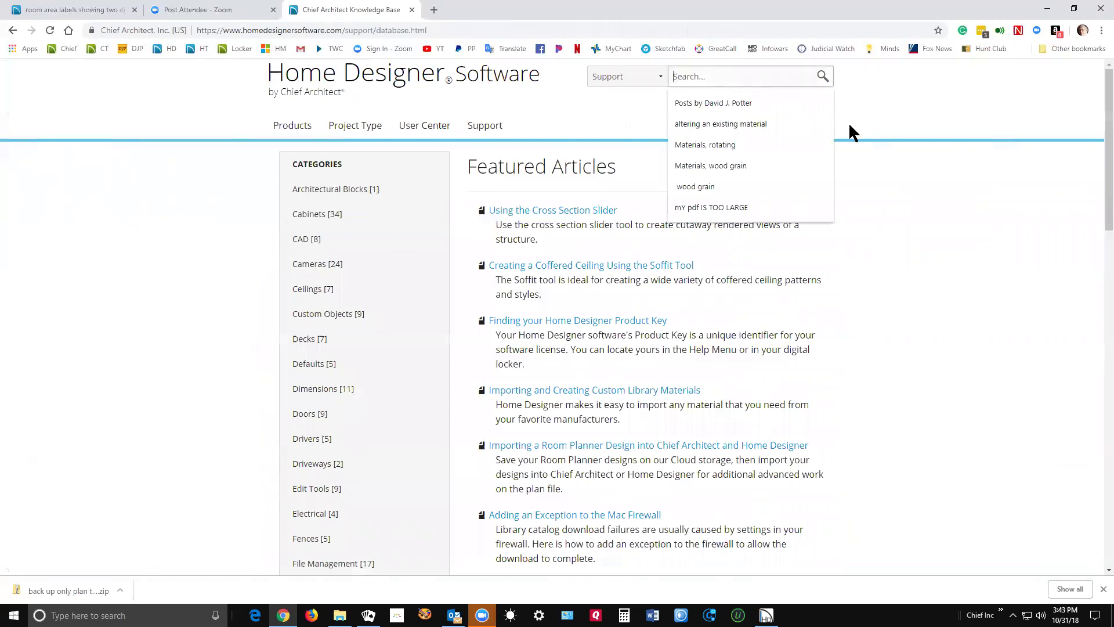
pyautogui.click(914, 174)
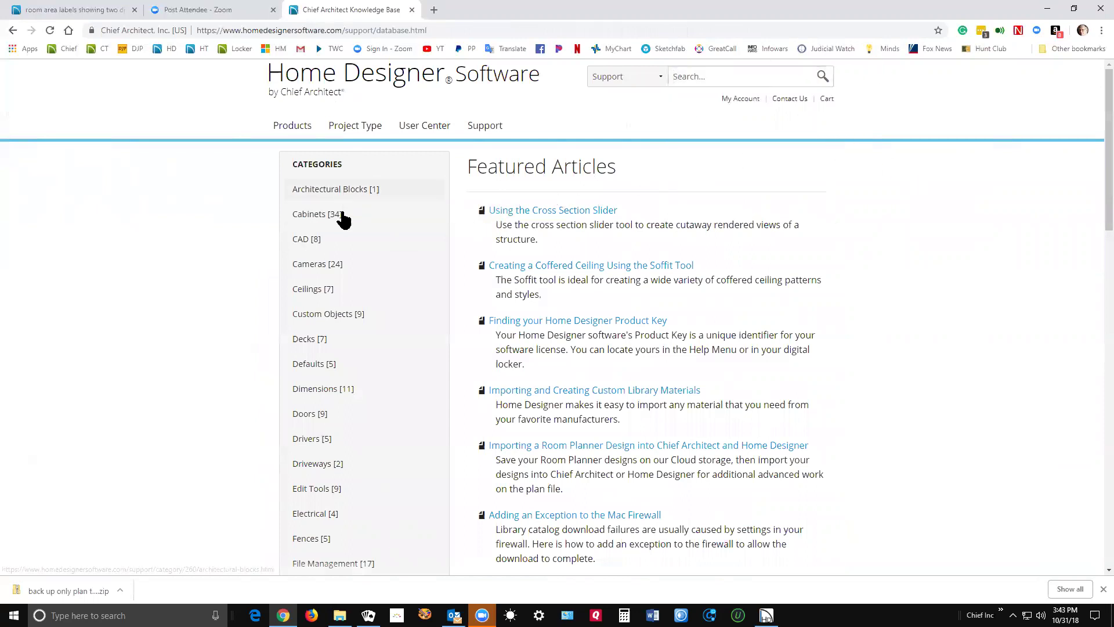
pyautogui.scroll(-3, 360, 429)
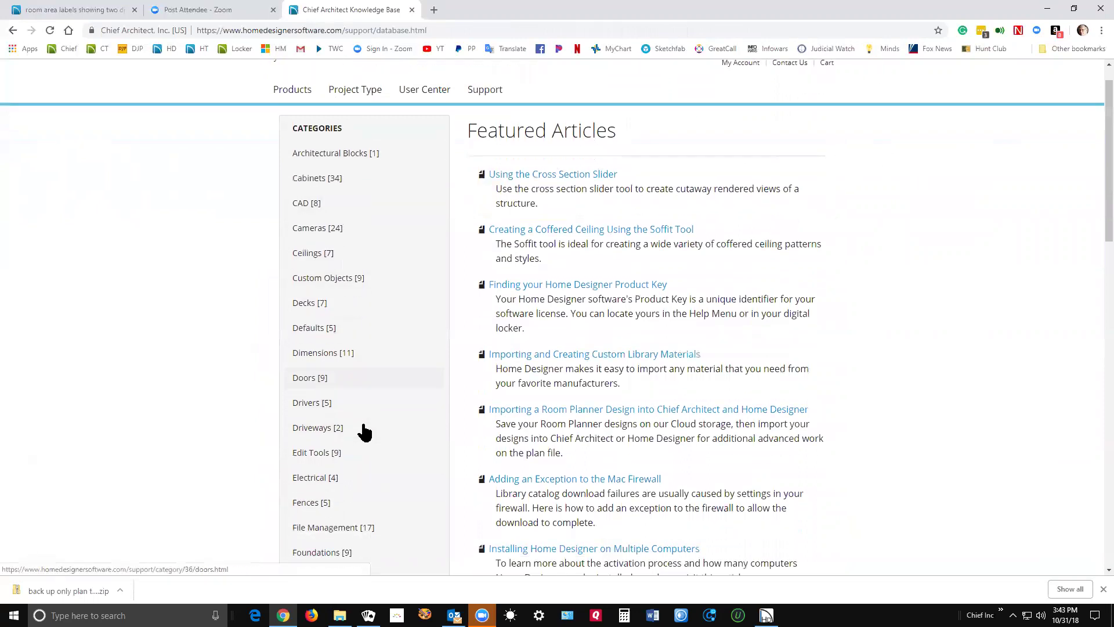
pyautogui.scroll(3, 365, 412)
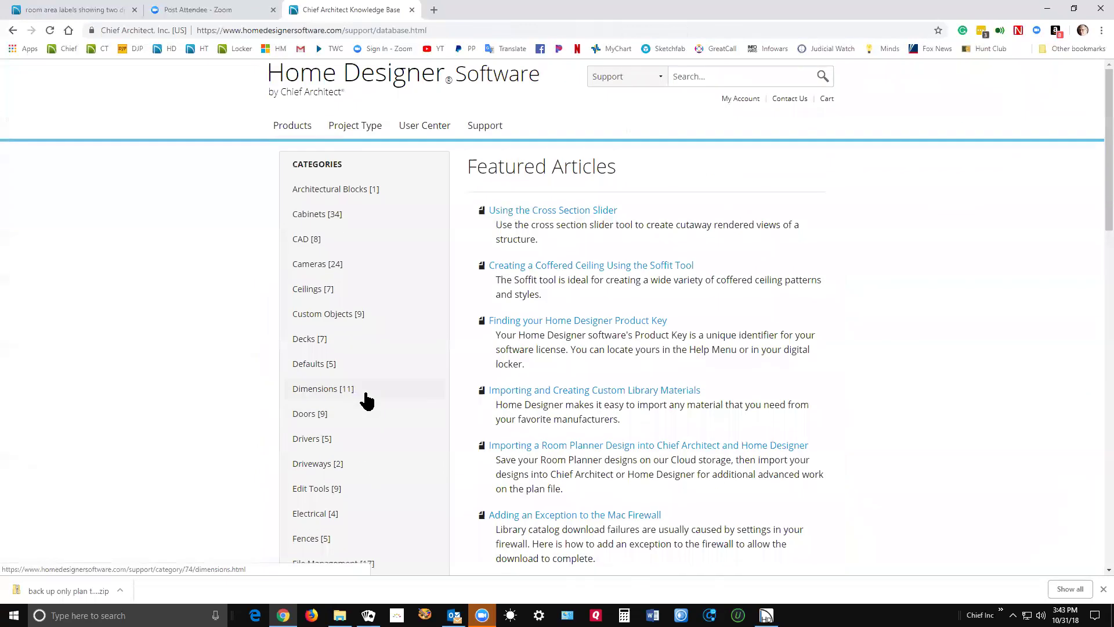
pyautogui.click(726, 76)
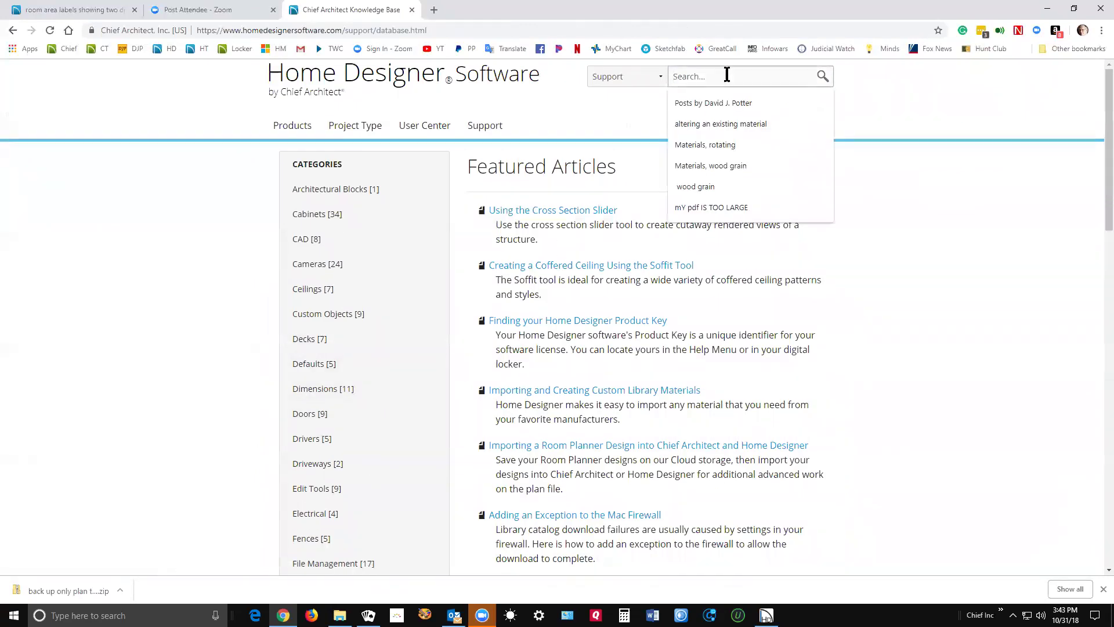
pyautogui.write('walk')
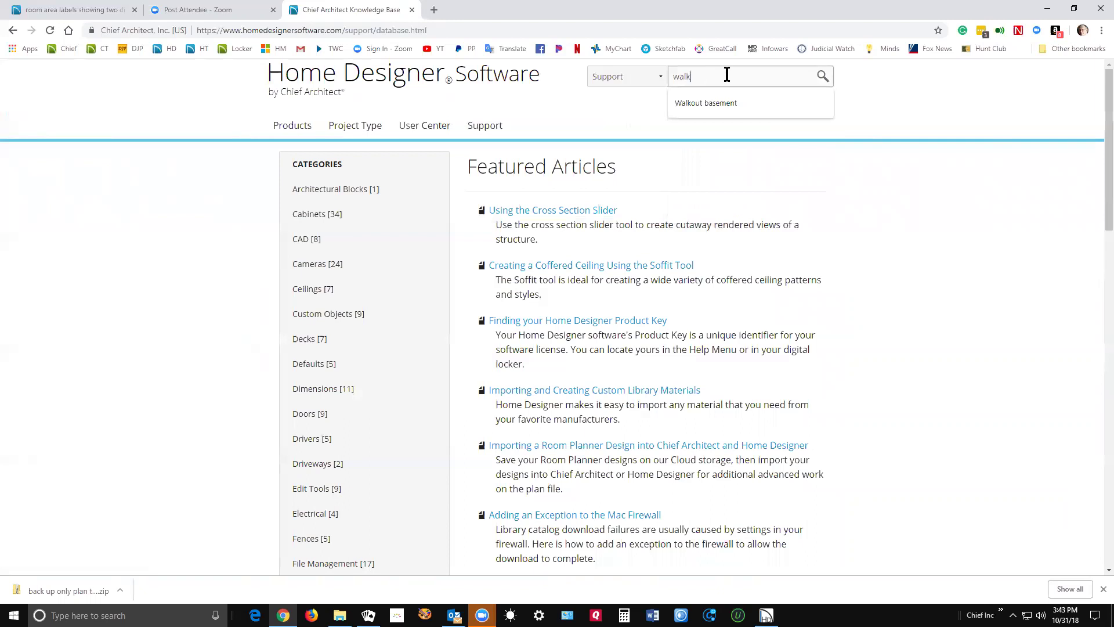
pyautogui.write(' out basement')
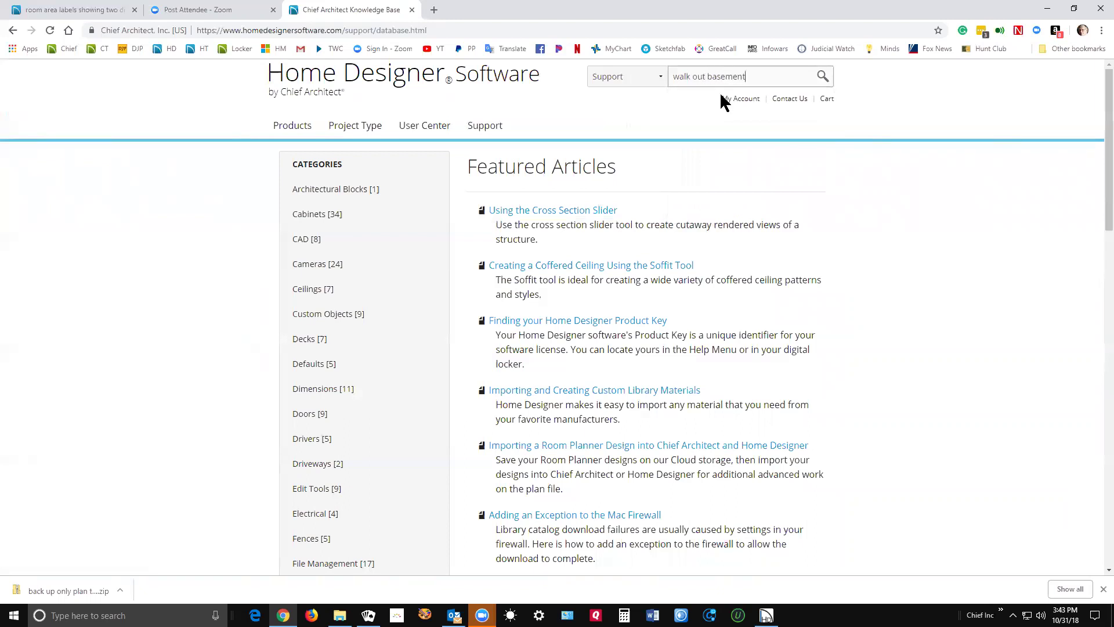
# Run the 'walk out basement' search, read 'Modeling a Sloping Terrain for a Walk-out Basement', then go back to the results.
pyautogui.click(821, 77)
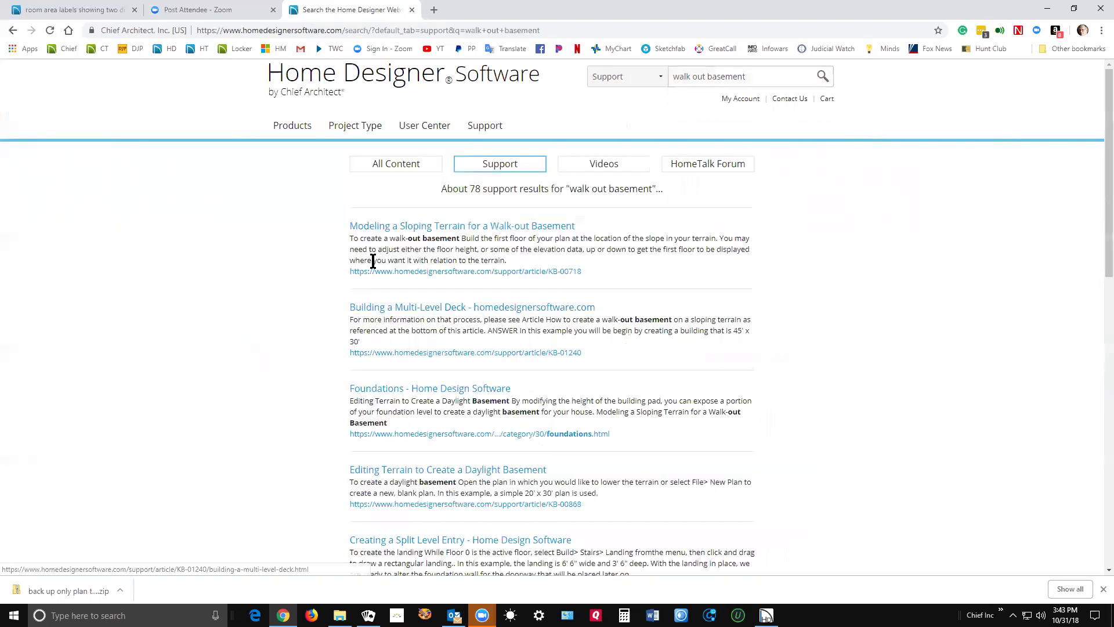
pyautogui.click(464, 237)
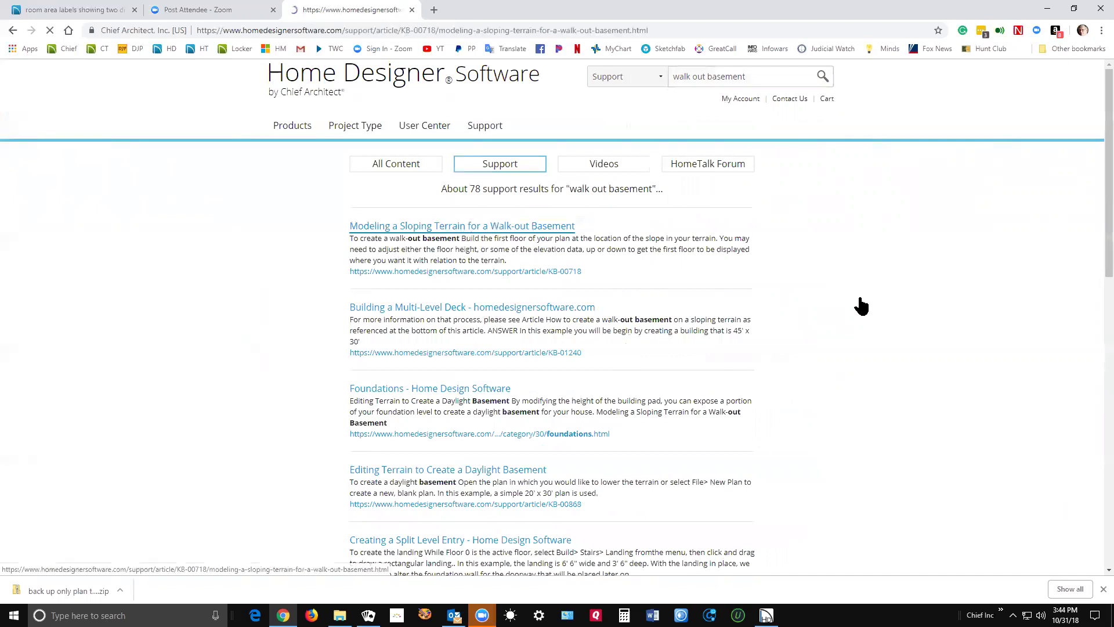
pyautogui.scroll(-4, 869, 244)
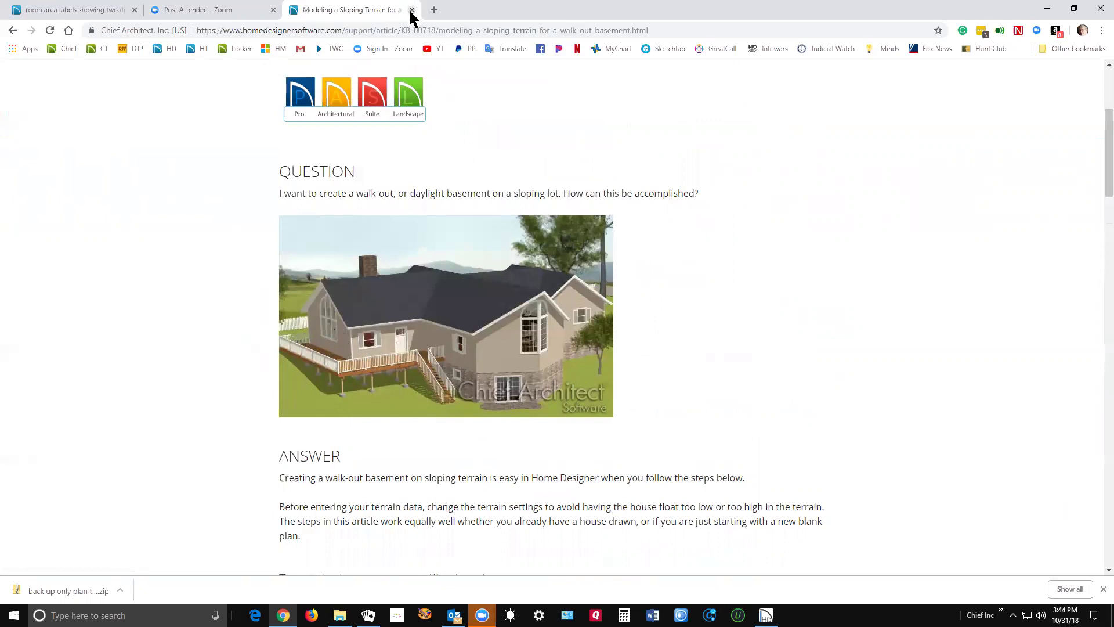
pyautogui.click(12, 30)
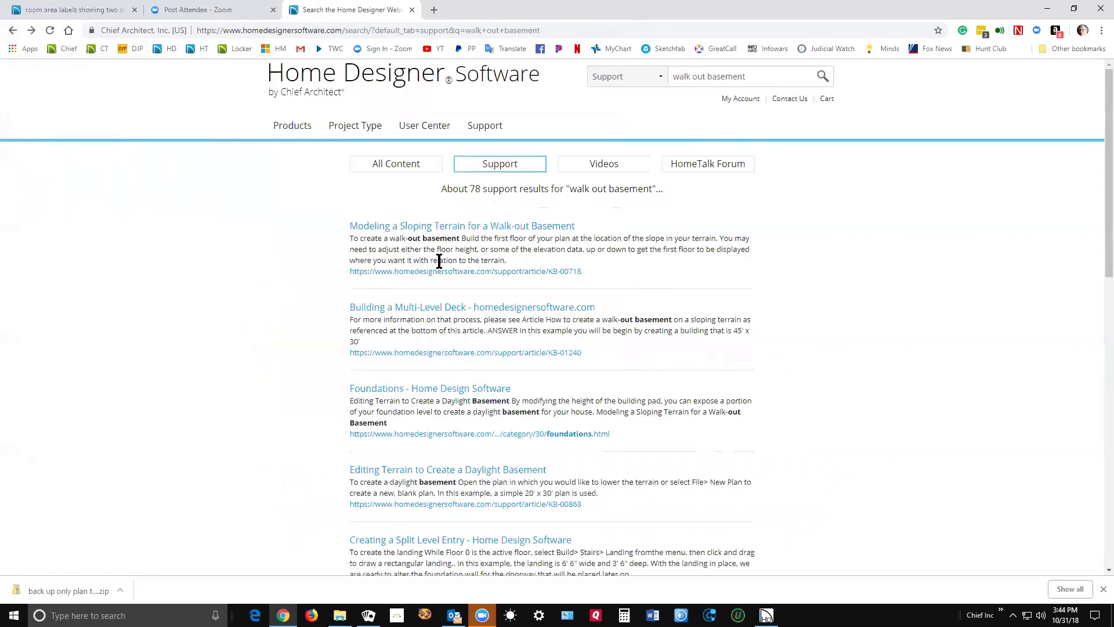
pyautogui.moveTo(301, 127)
# Back in the plan, deselect the wall and open a Perspective Full Overview of the house.
pyautogui.click(1049, 10)
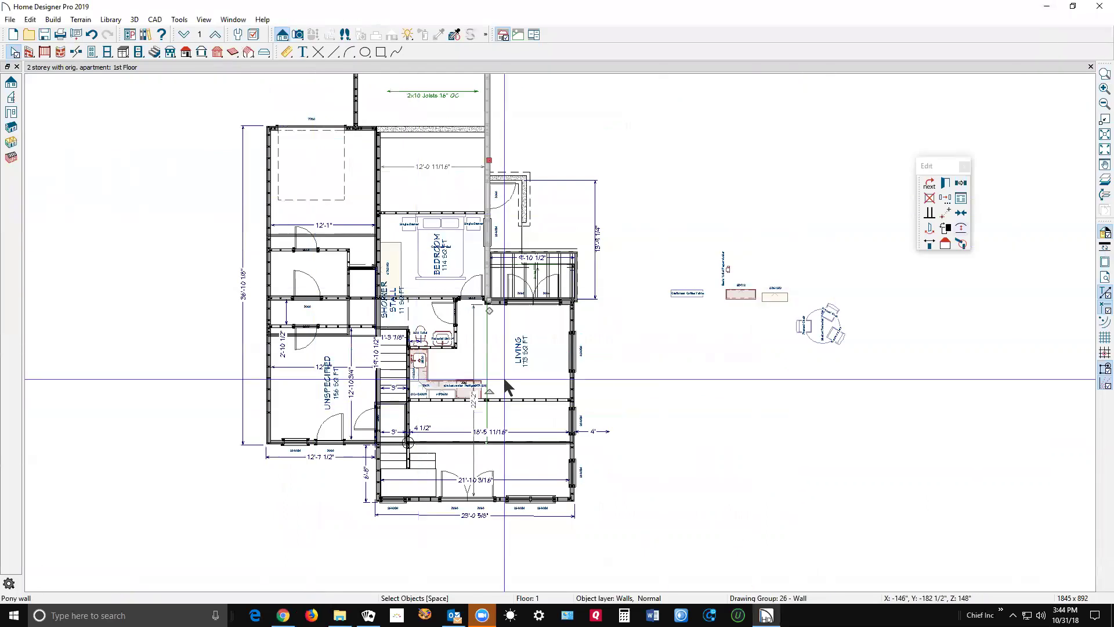
pyautogui.click(632, 364)
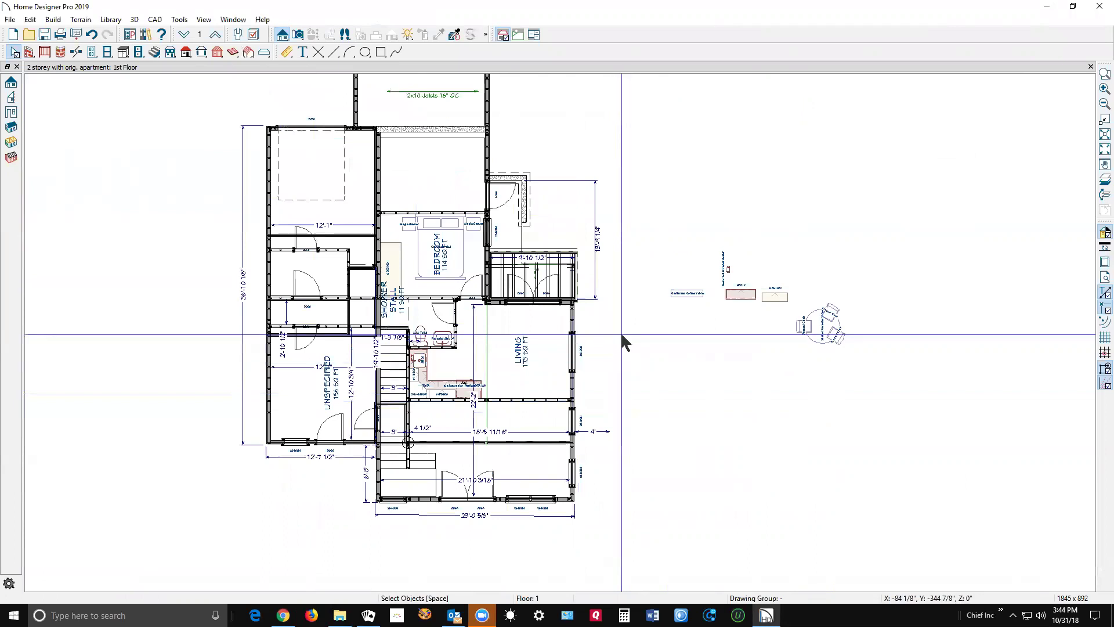
pyautogui.click(298, 36)
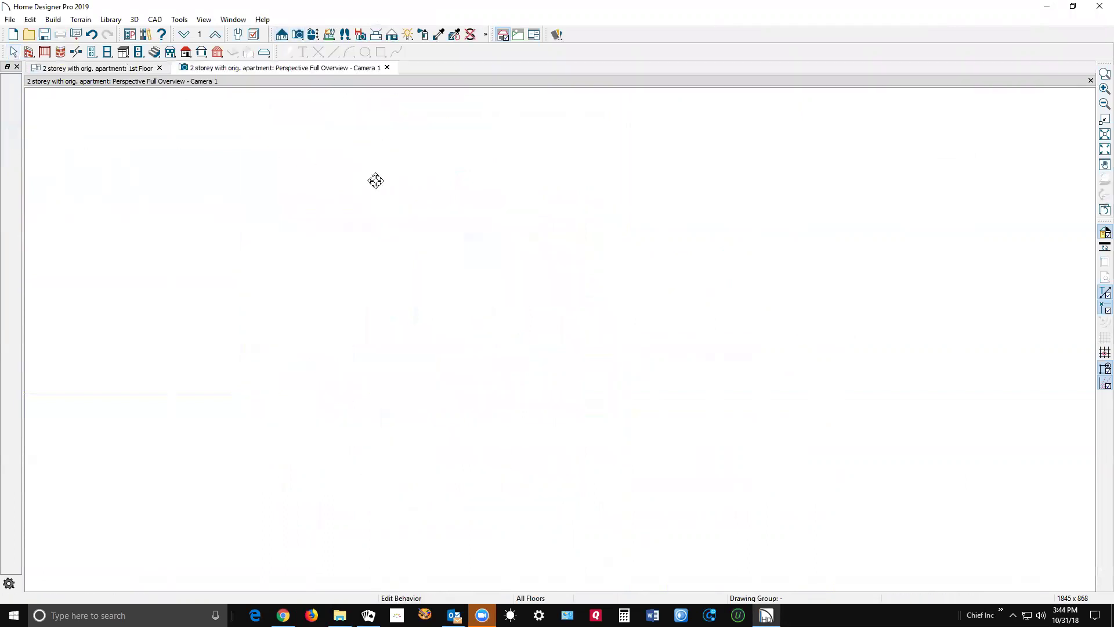
pyautogui.moveTo(400, 294); pyautogui.dragTo(336, 290)
# Zoom in on the exposed ceiling joists, switch to Select Objects with Space, then zoom back out.
pyautogui.scroll(3, 654, 222)
pyautogui.scroll(3, 649, 224)
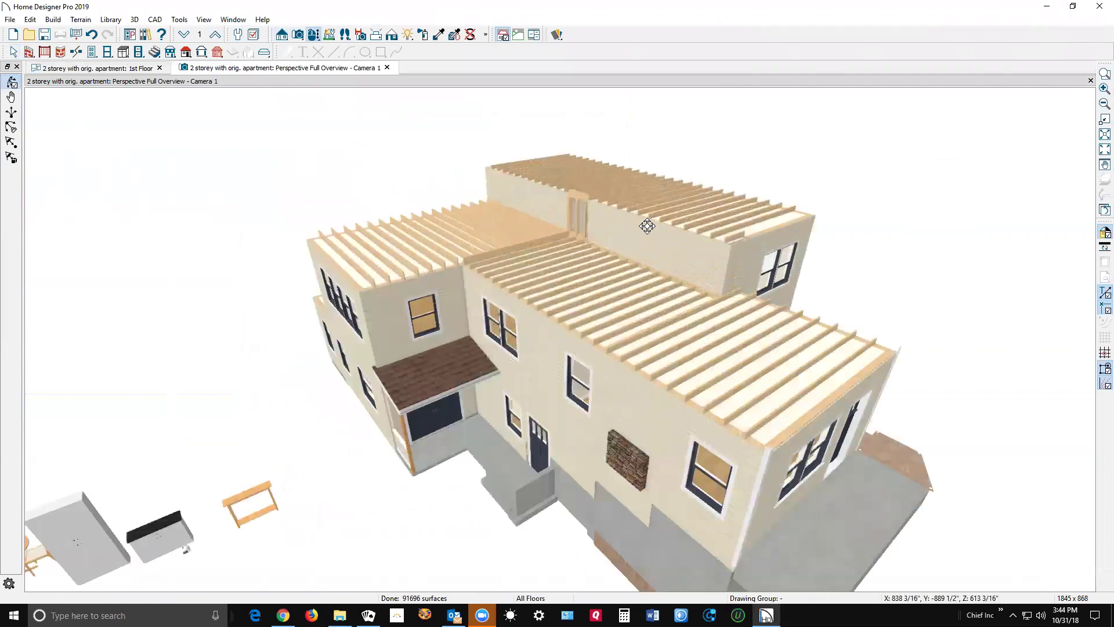
pyautogui.scroll(2, 646, 225)
pyautogui.press('space')
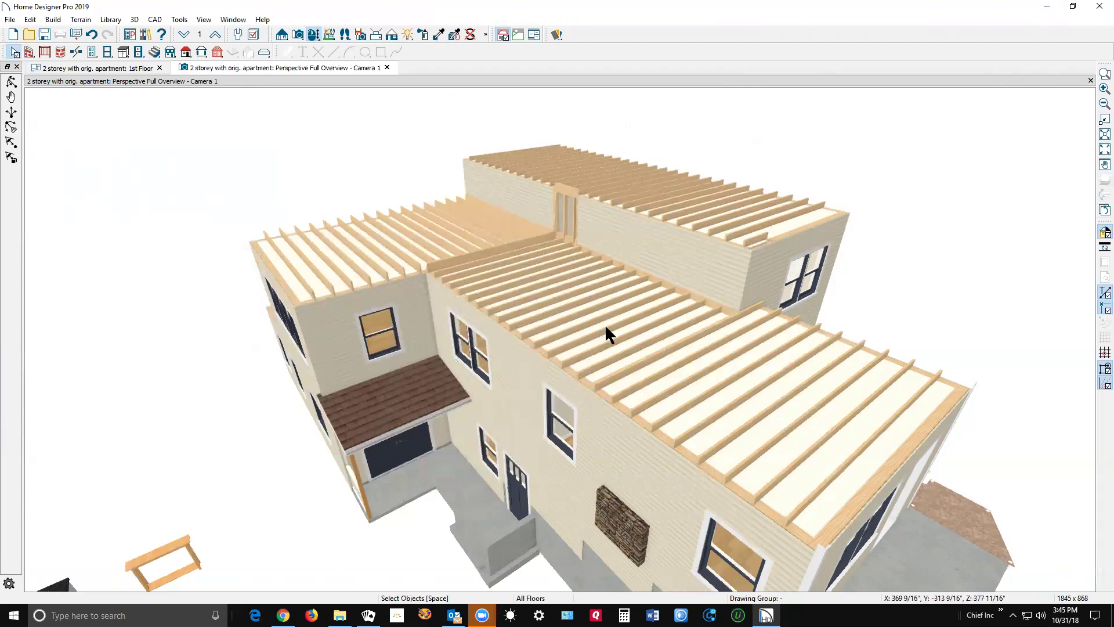
pyautogui.scroll(-2, 608, 315)
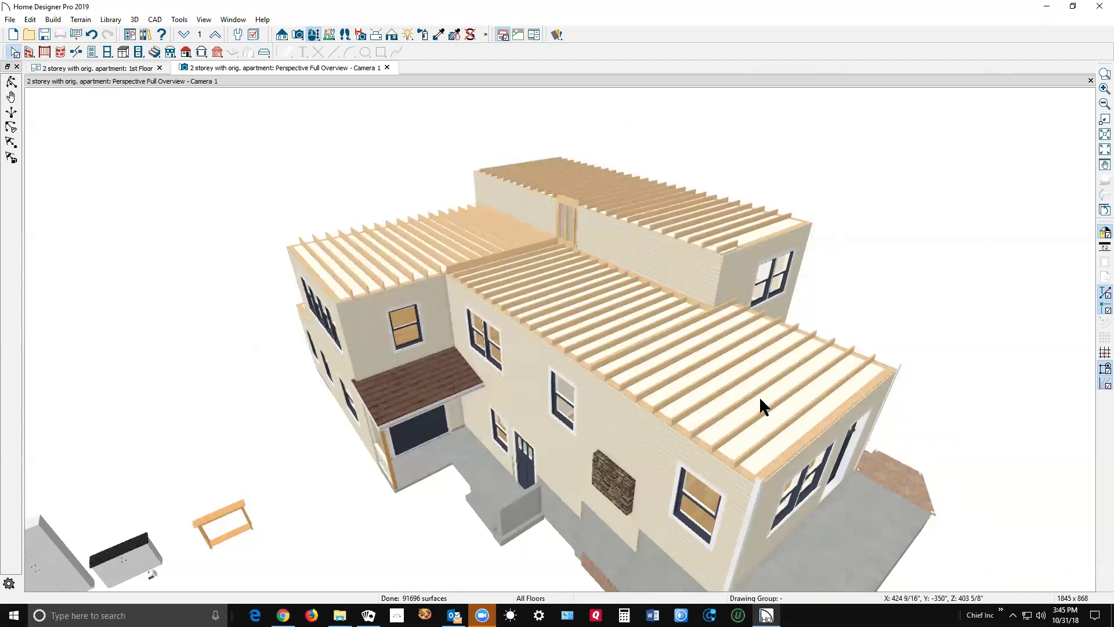
pyautogui.scroll(-3, 606, 317)
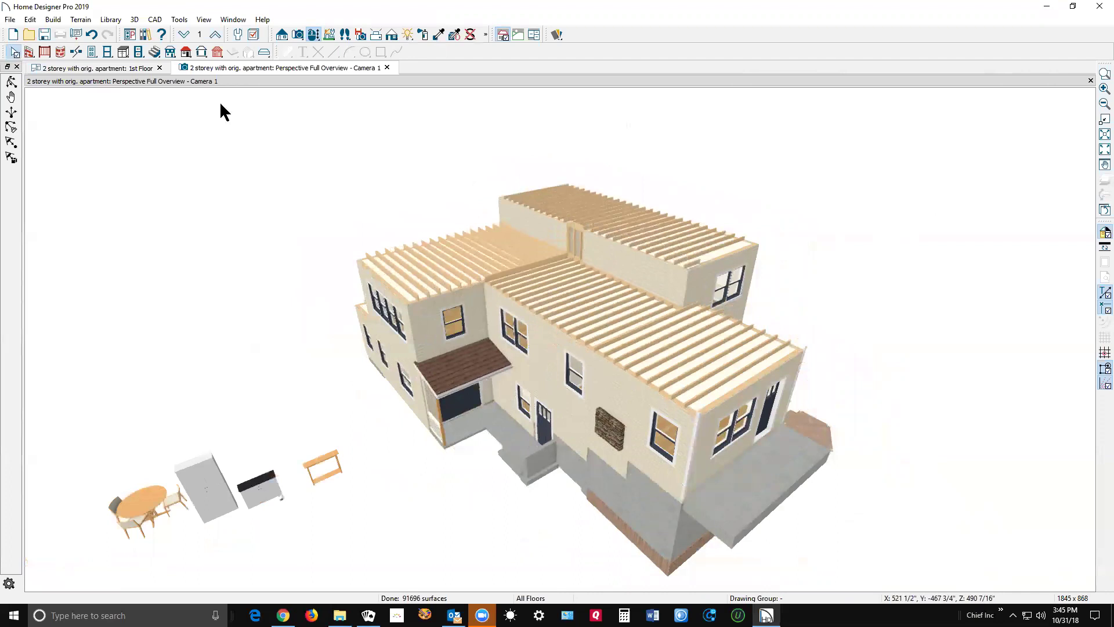
# Orbit the camera around the roofless house with Mouse-Orbit Camera to view its back walls.
pyautogui.click(11, 81)
pyautogui.moveTo(447, 227); pyautogui.dragTo(561, 334)
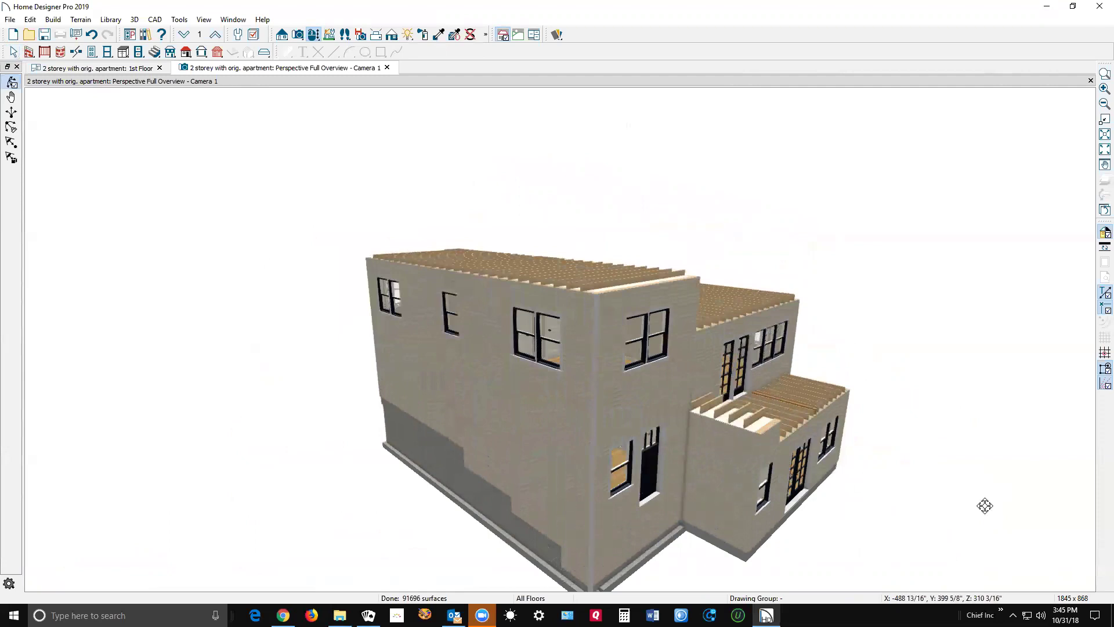
pyautogui.moveTo(884, 395); pyautogui.dragTo(758, 496)
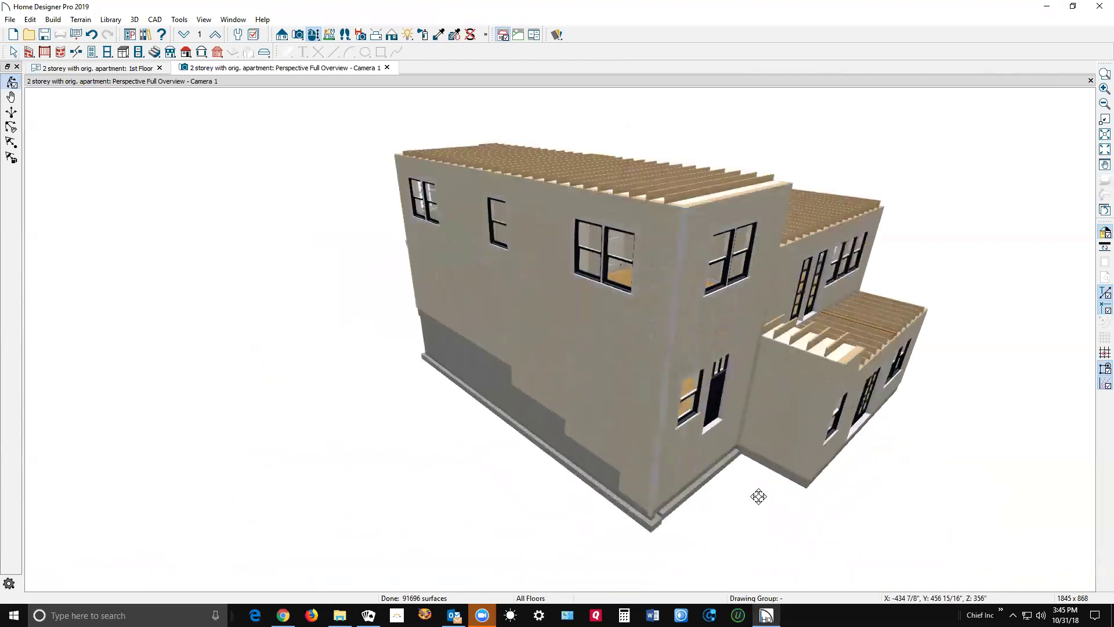